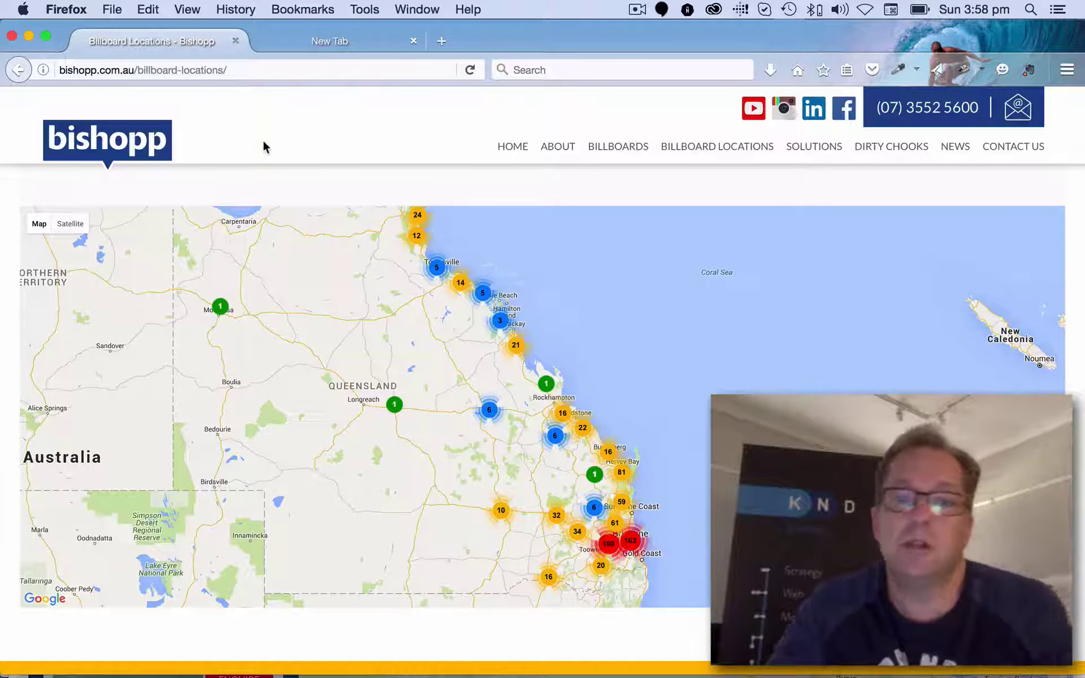
Step: Return from the billboard locations map to the Bishopp home page via the site logo
{"action": "left_click", "coordinate": [143, 140]}
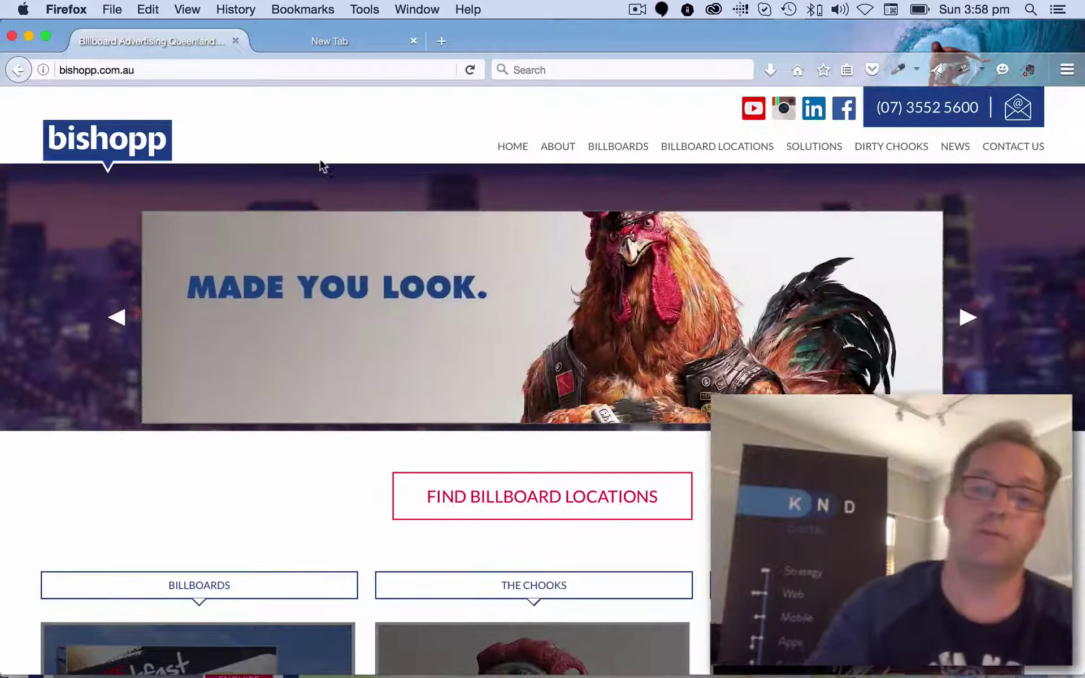
Step: Open the Billboard Finder and scroll down to its Queensland map of billboard clusters
{"action": "left_click", "coordinate": [512, 498]}
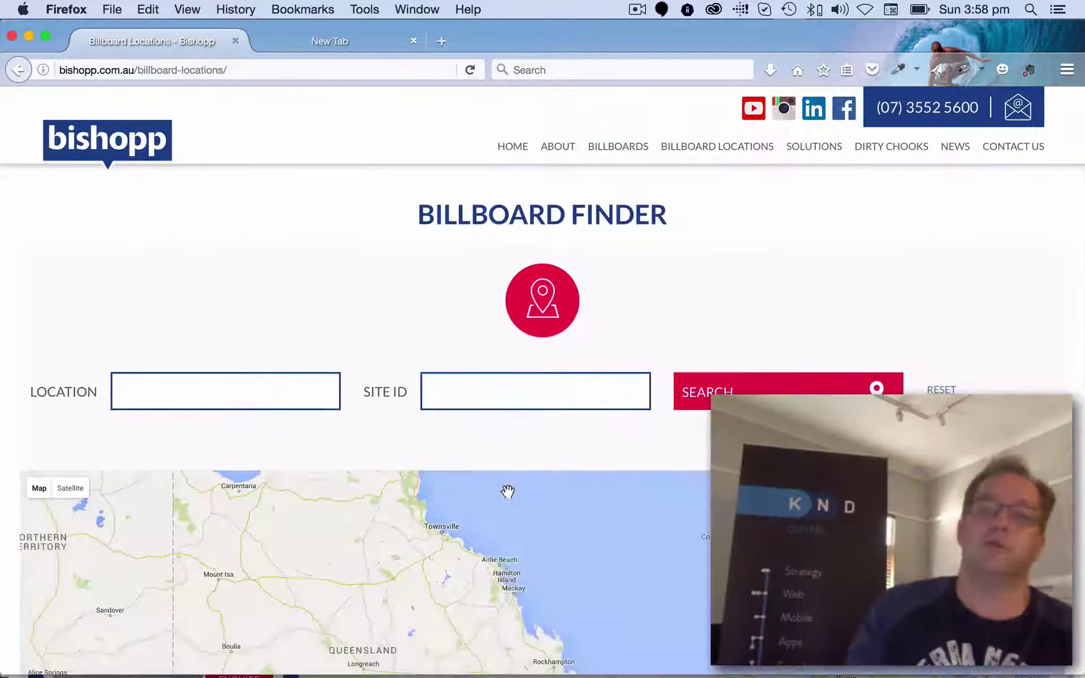
{"action": "scroll", "coordinate": [1068, 325], "scroll_direction": "down", "scroll_amount": 5}
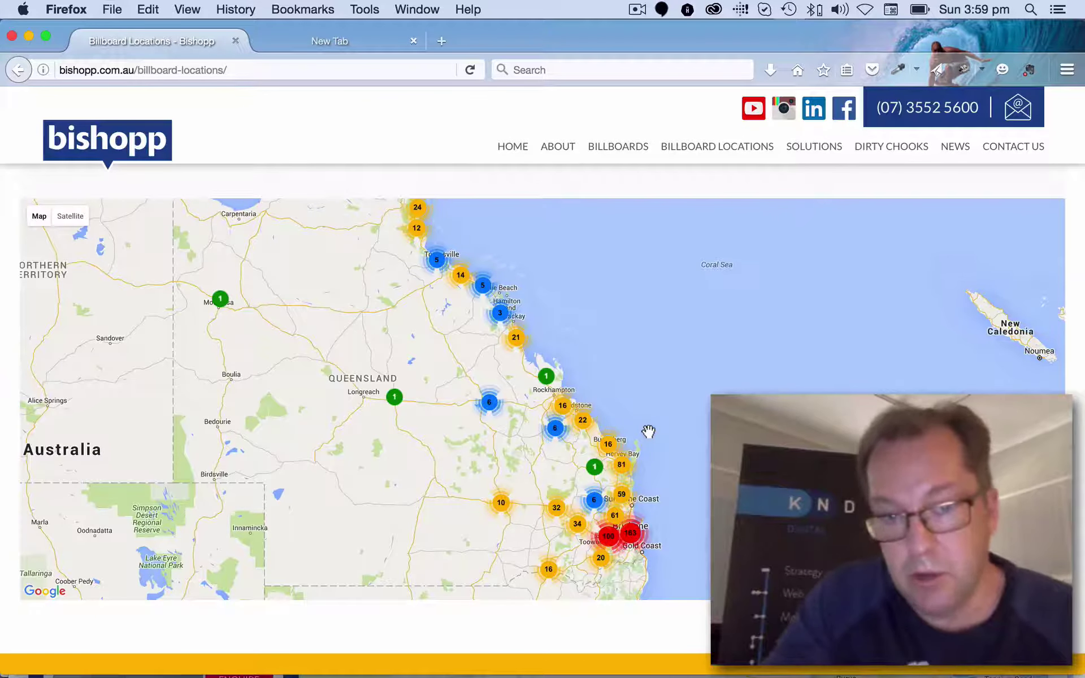
Step: Zoom through the 32 and Chinchilla 10 clusters until a Warrego Hwy marker splits into A and B
{"action": "left_click", "coordinate": [555, 509]}
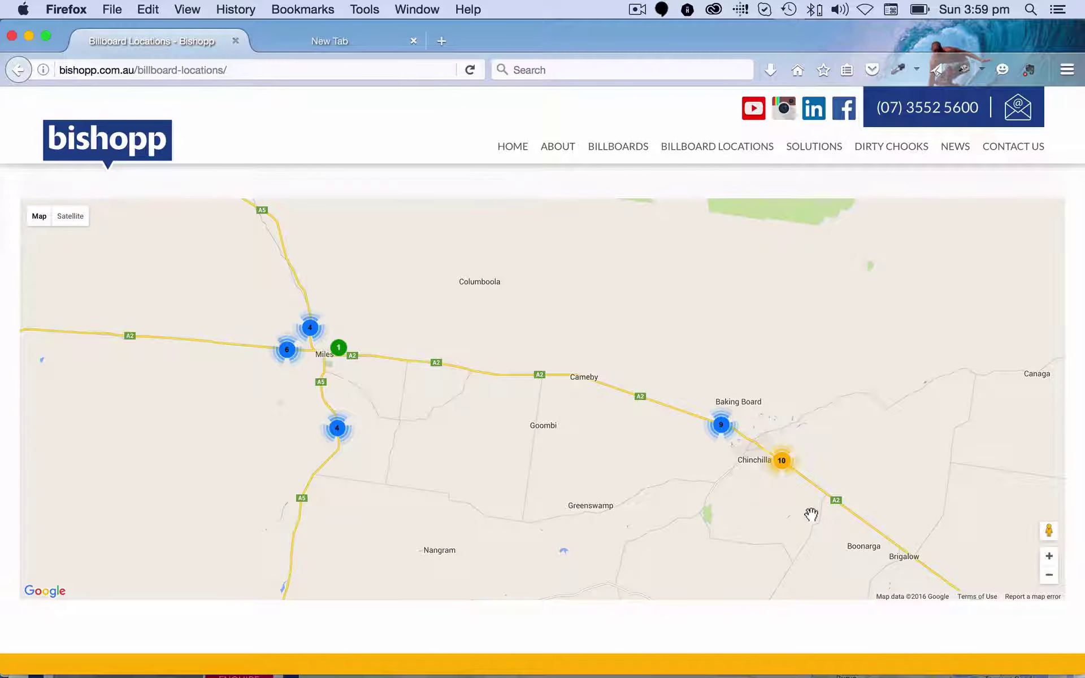
{"action": "left_click", "coordinate": [782, 460]}
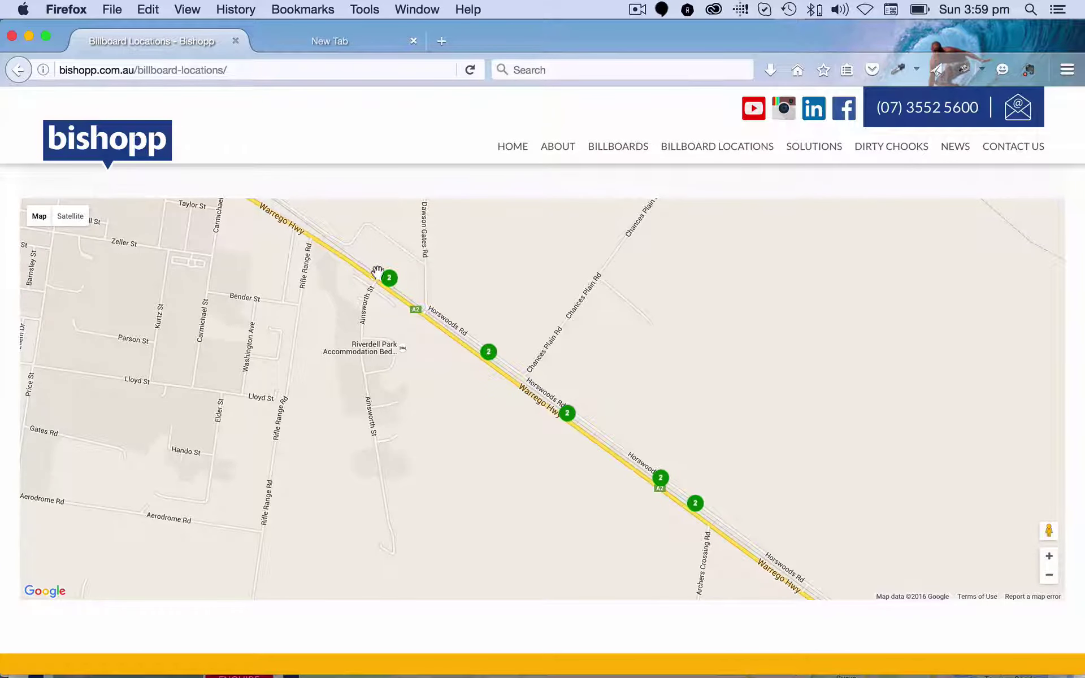
{"action": "left_click", "coordinate": [696, 505]}
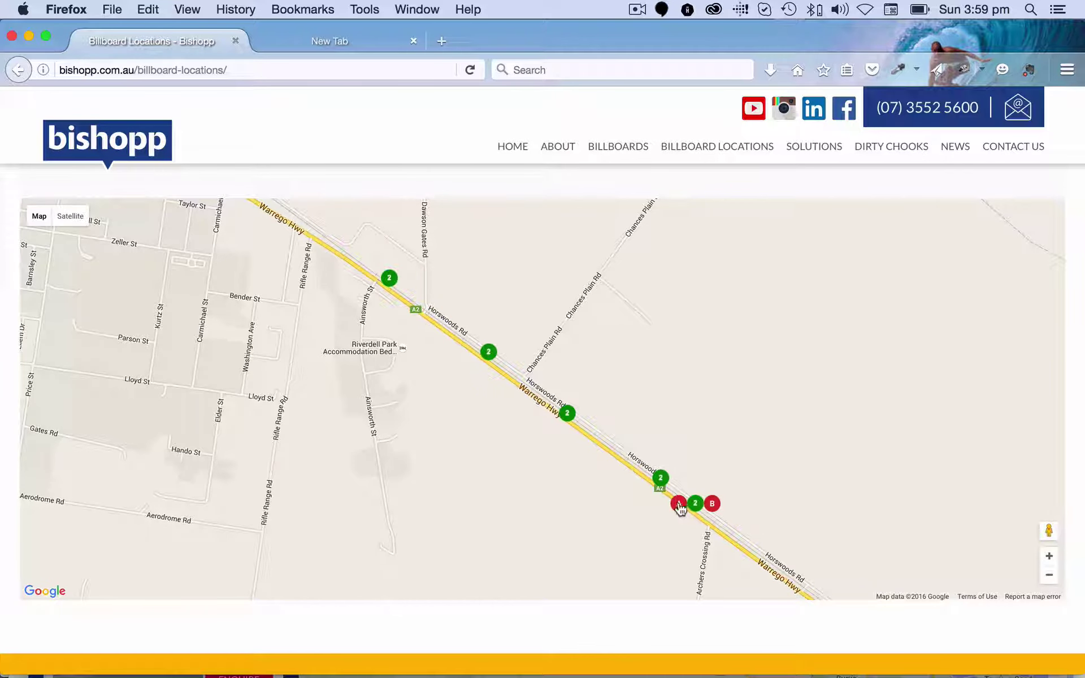
Step: Check site A's details, then shortlist Chinchilla, Warrego Hwy site 441308B (6x3)
{"action": "left_click", "coordinate": [678, 505]}
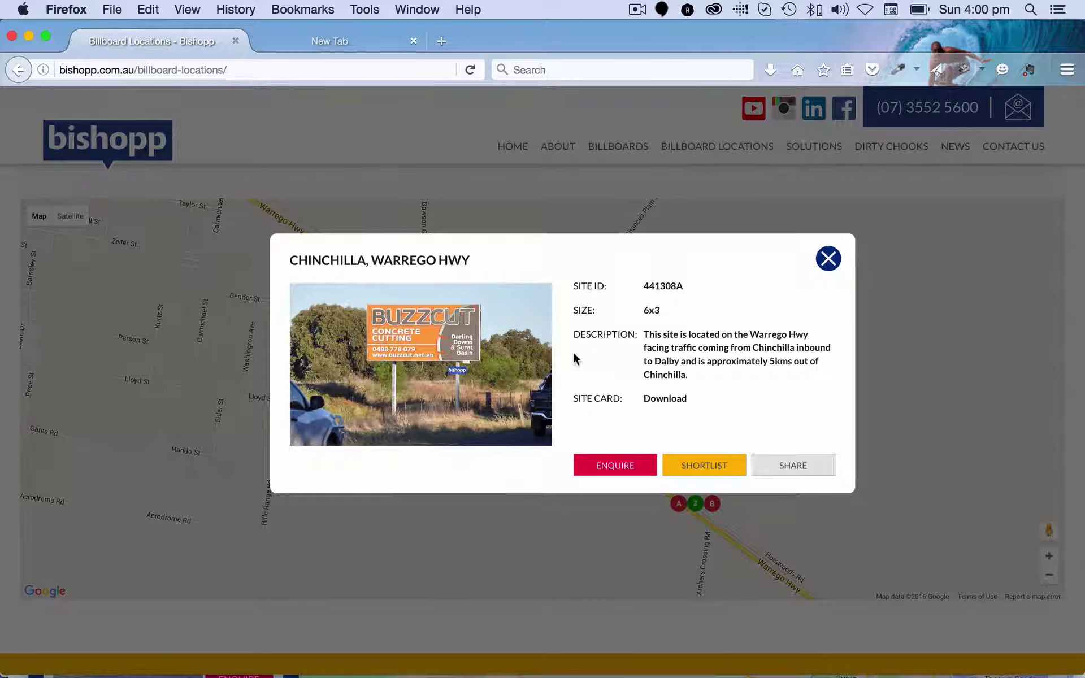
{"action": "left_click", "coordinate": [828, 259]}
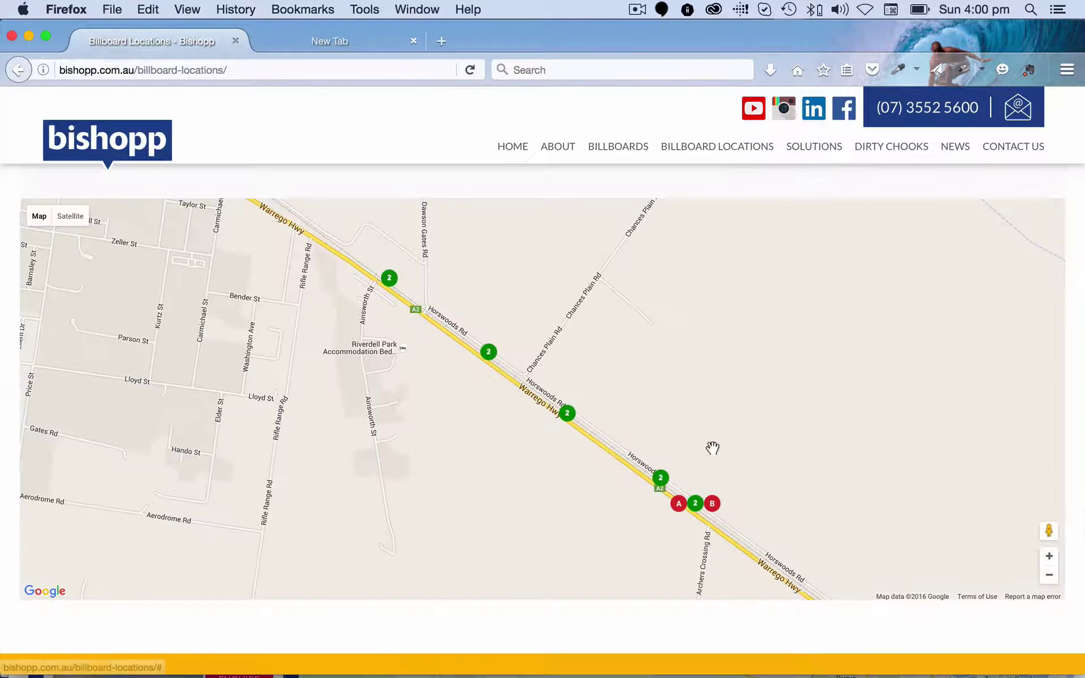
{"action": "left_click", "coordinate": [713, 503]}
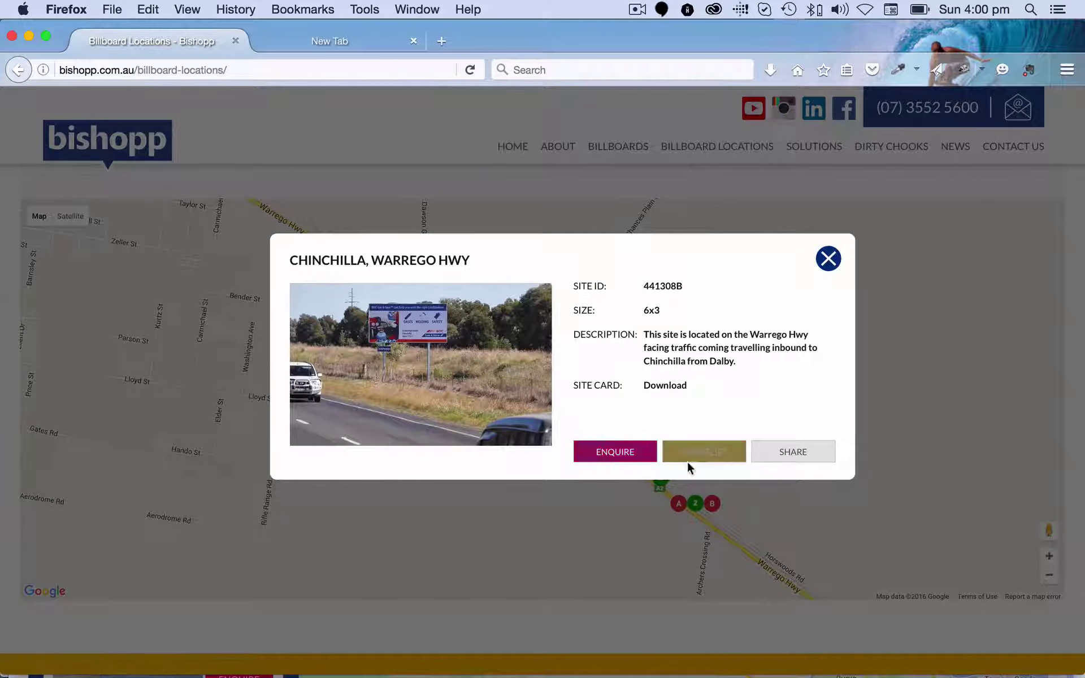
{"action": "left_click", "coordinate": [733, 456]}
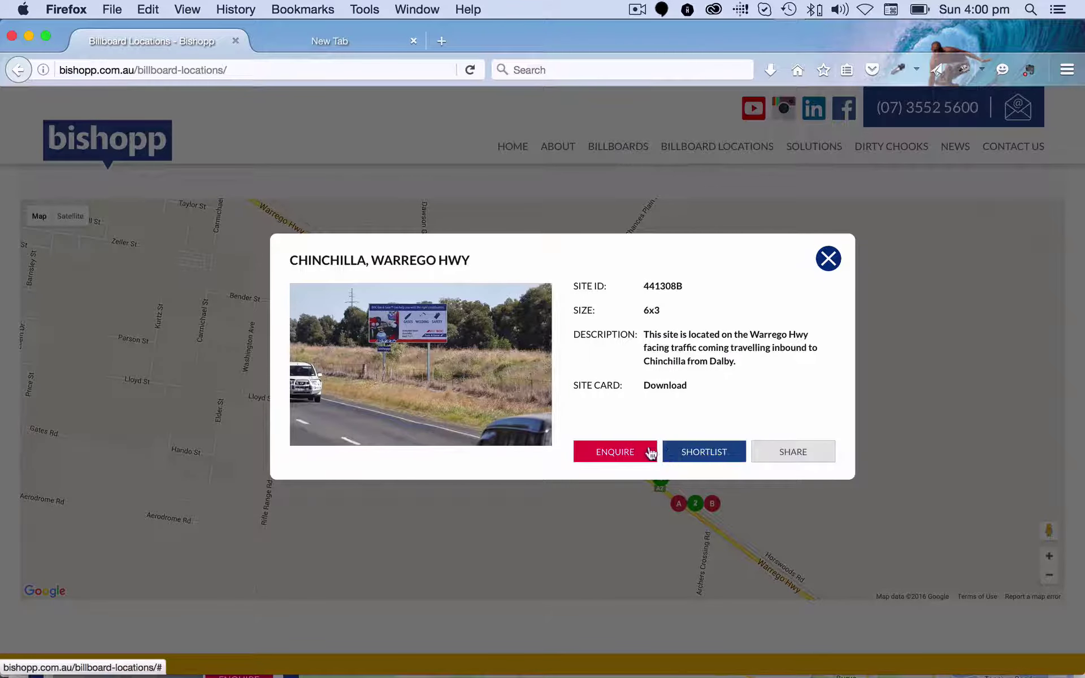
{"action": "left_click", "coordinate": [713, 458]}
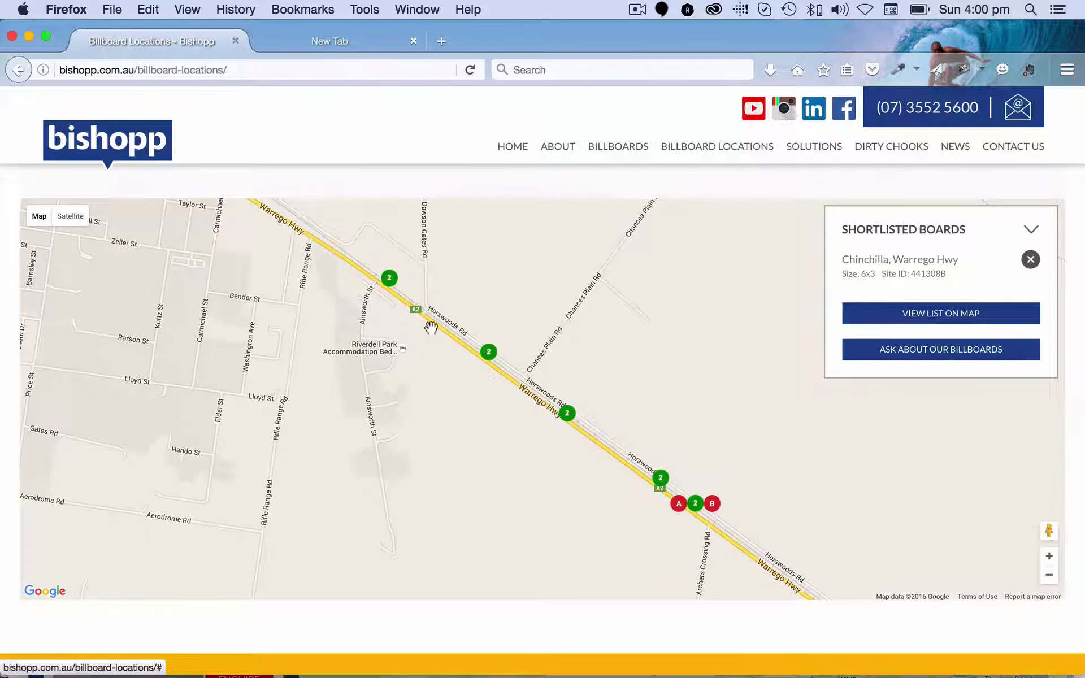
Step: Shortlist site 441301A from the top Warrego Hwy marker and list both shortlisted boards on the map
{"action": "left_click", "coordinate": [389, 279]}
{"action": "left_click", "coordinate": [371, 277]}
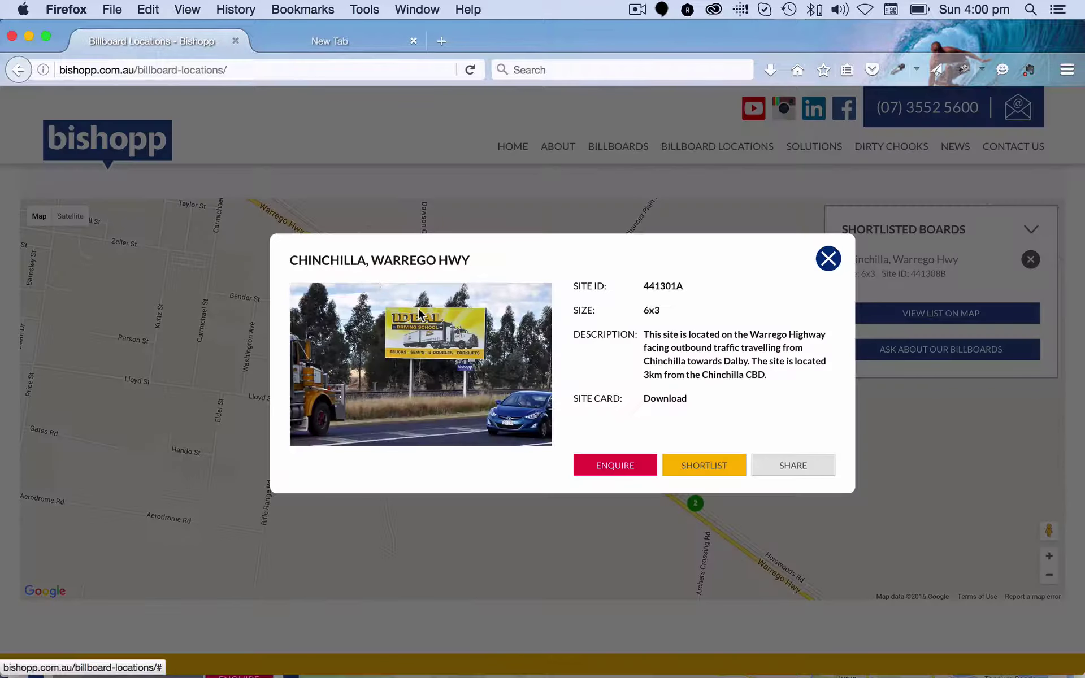
{"action": "left_click", "coordinate": [704, 465]}
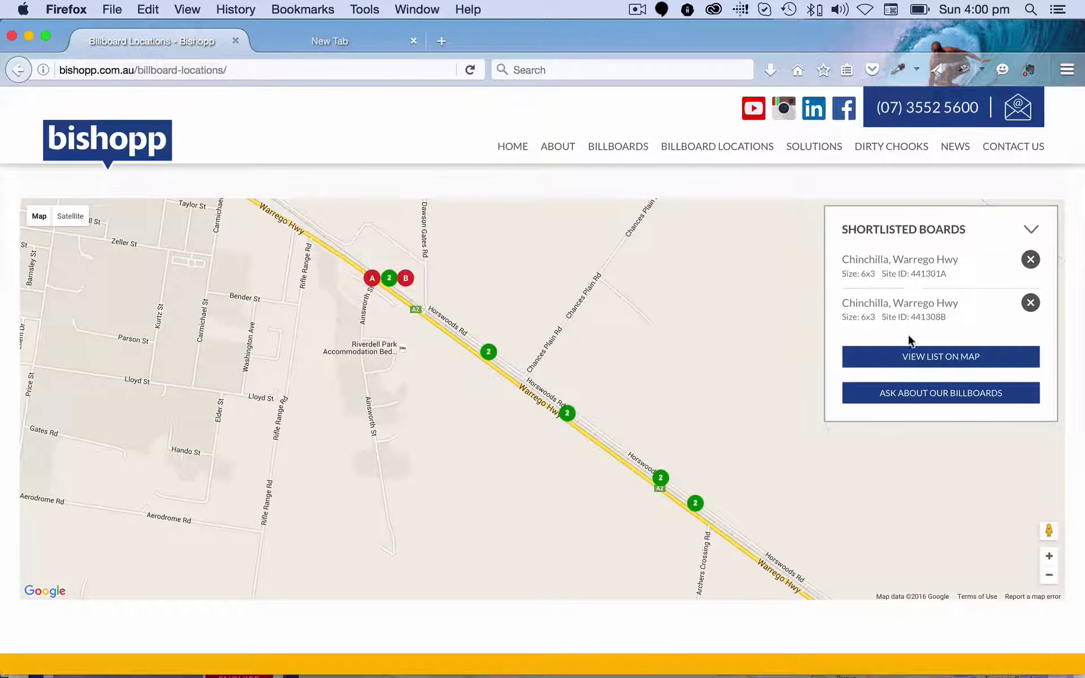
{"action": "left_click", "coordinate": [934, 362]}
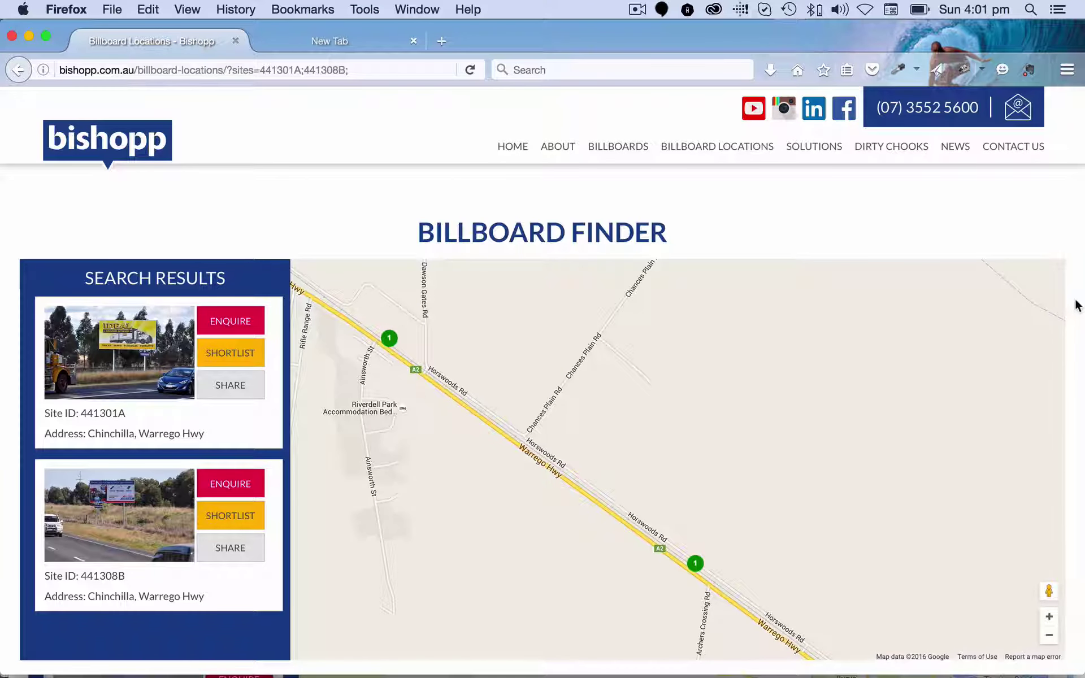
Step: Shortlist results 441301A and 441308B and start a billboard enquiry about them
{"action": "scroll", "coordinate": [1077, 305], "scroll_direction": "down", "scroll_amount": 2}
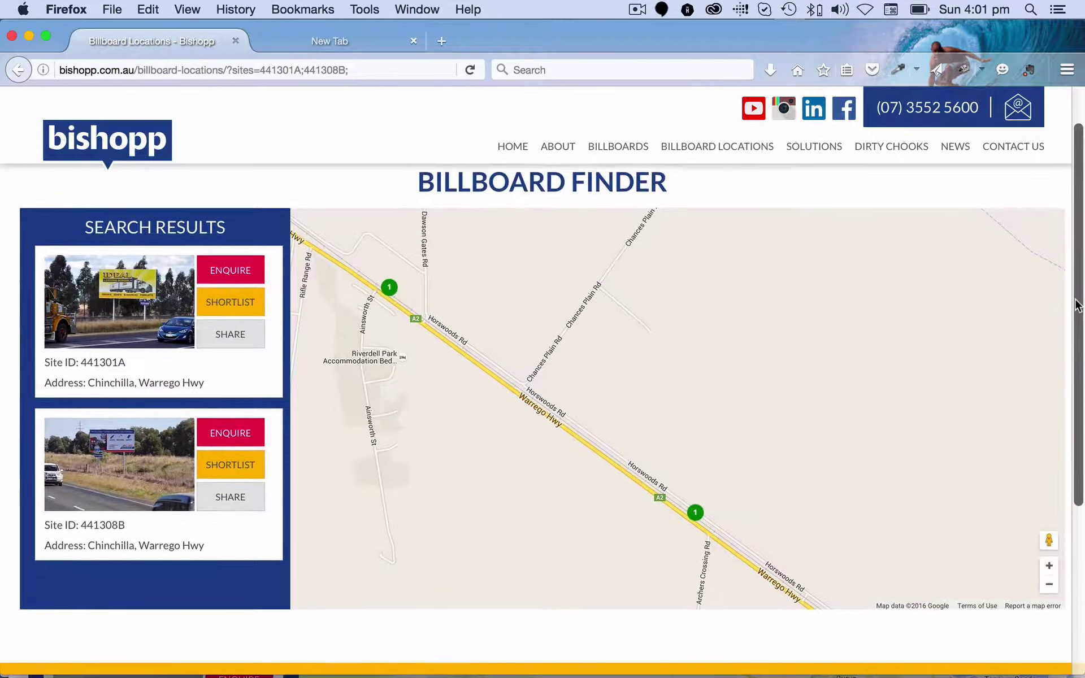
{"action": "left_click", "coordinate": [381, 68]}
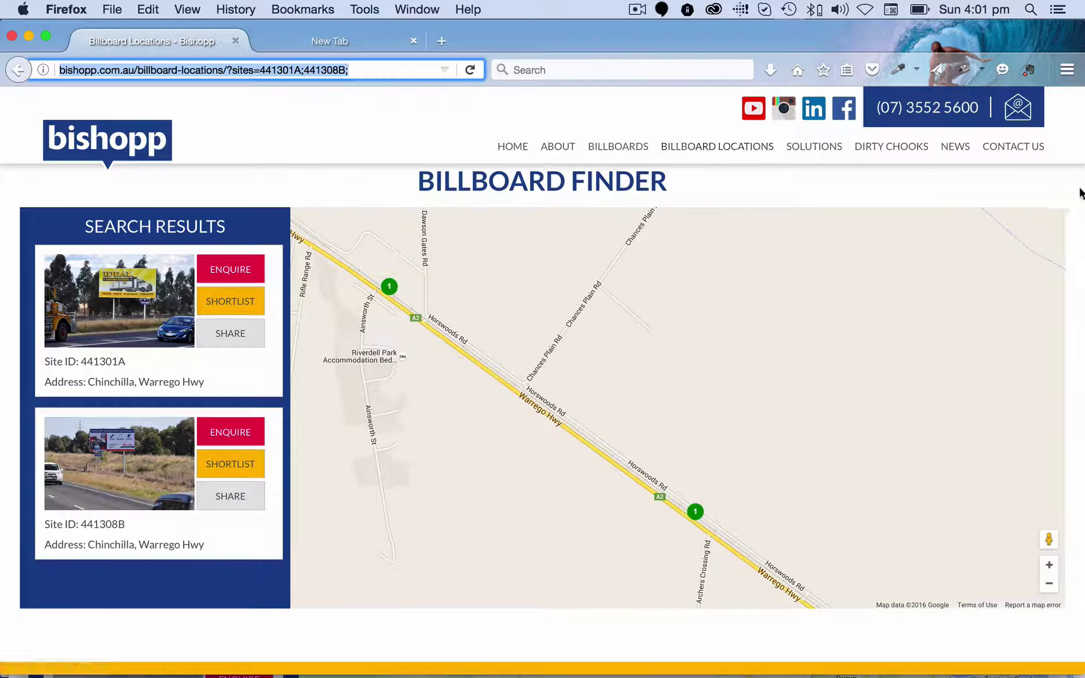
{"action": "scroll", "coordinate": [1077, 193], "scroll_direction": "up", "scroll_amount": 3}
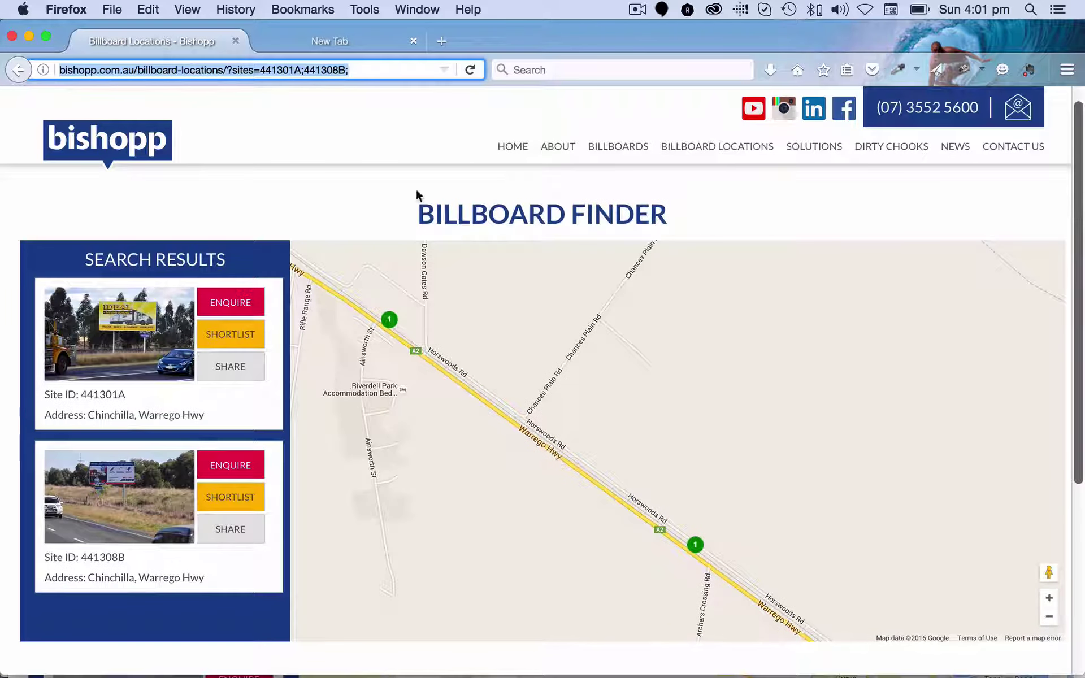
{"action": "left_click", "coordinate": [254, 334]}
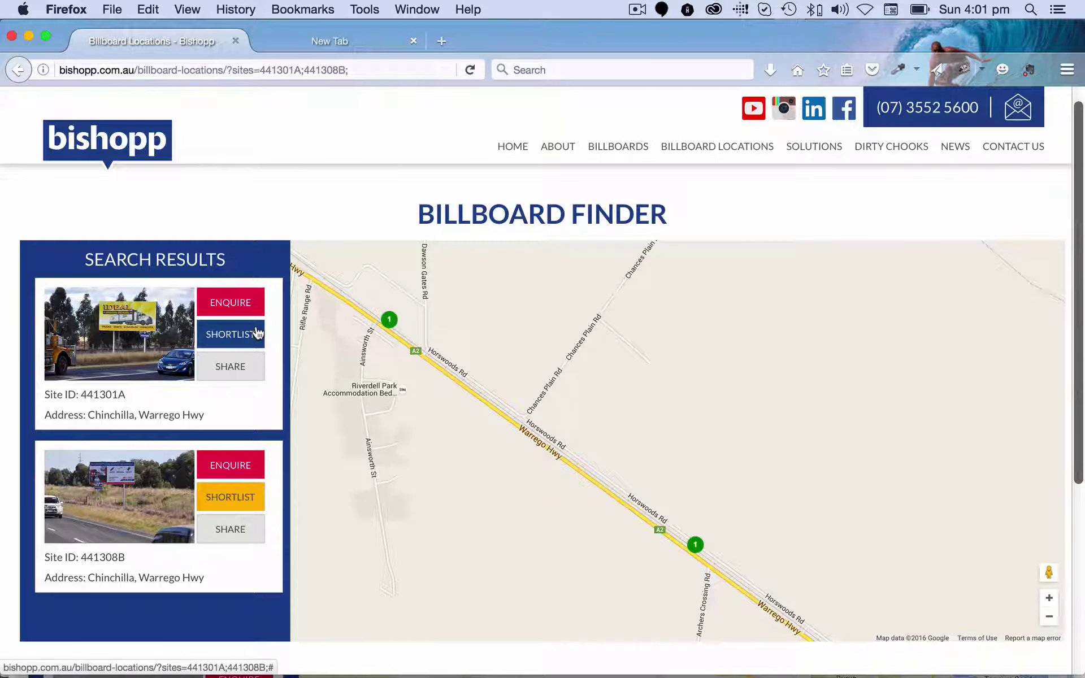
{"action": "left_click", "coordinate": [237, 497]}
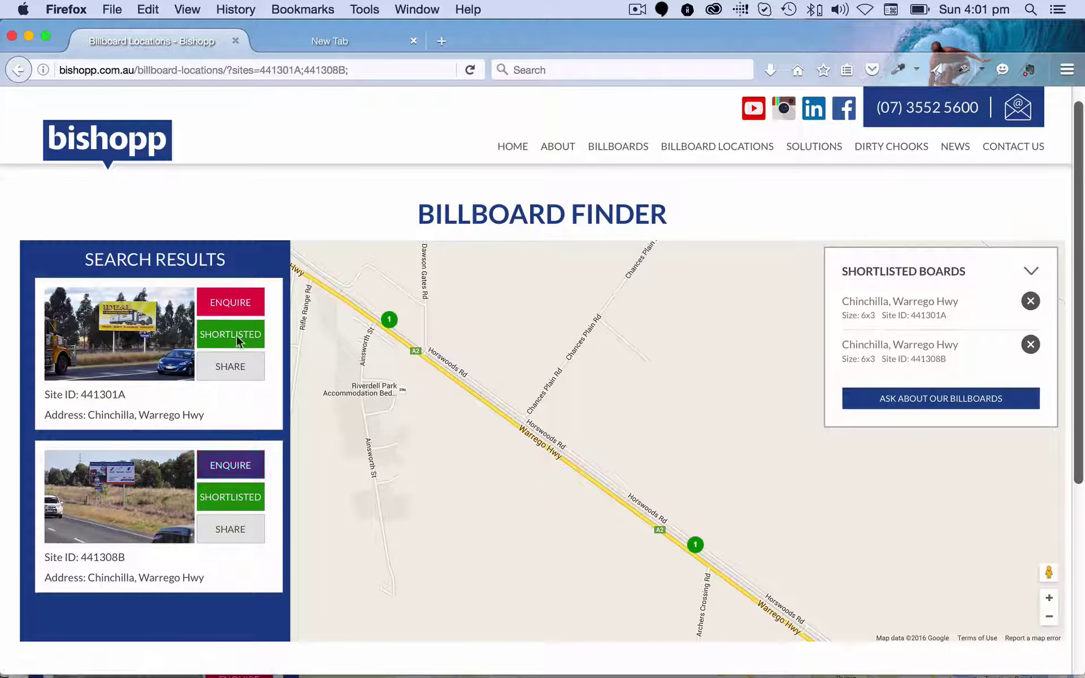
{"action": "left_click", "coordinate": [893, 400]}
{"action": "scroll", "coordinate": [599, 338], "scroll_direction": "down", "scroll_amount": 3}
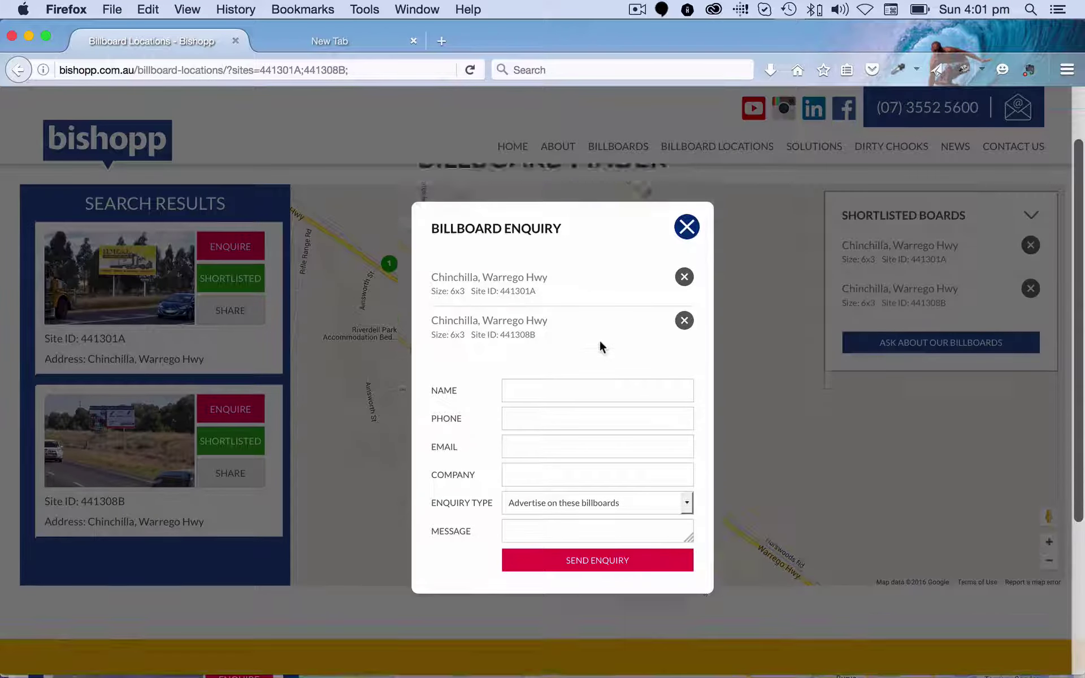
Step: Look over the Name field and Enquiry Type options, then close the enquiry form unsent
{"action": "scroll", "coordinate": [600, 338], "scroll_direction": "up", "scroll_amount": 2}
{"action": "left_click", "coordinate": [618, 384]}
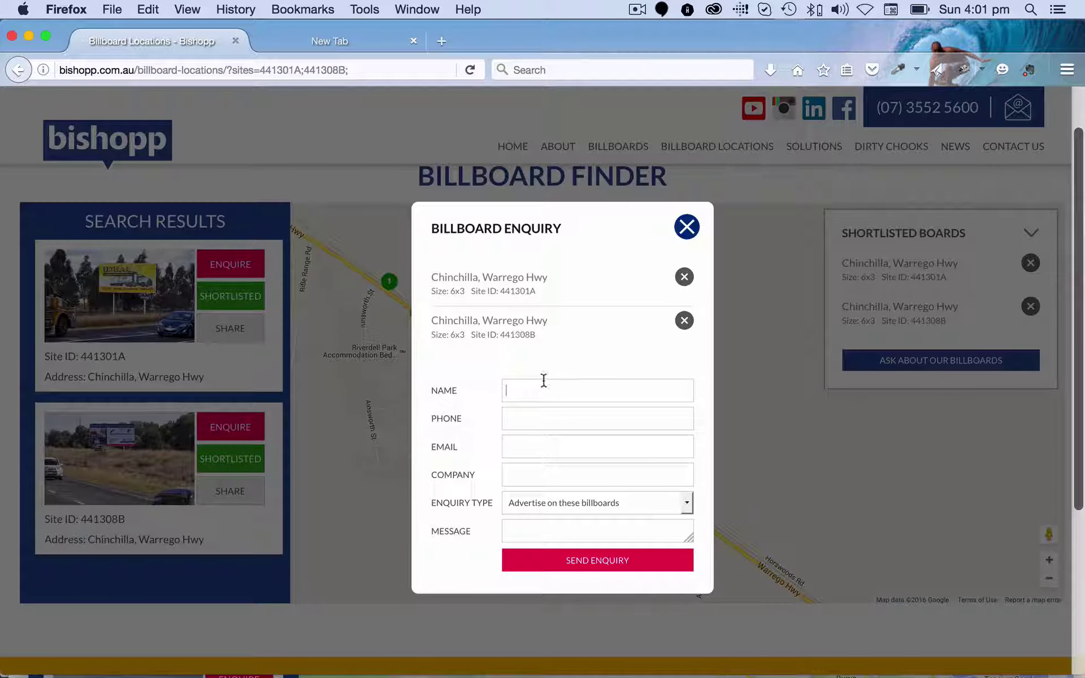
{"action": "left_click", "coordinate": [606, 507]}
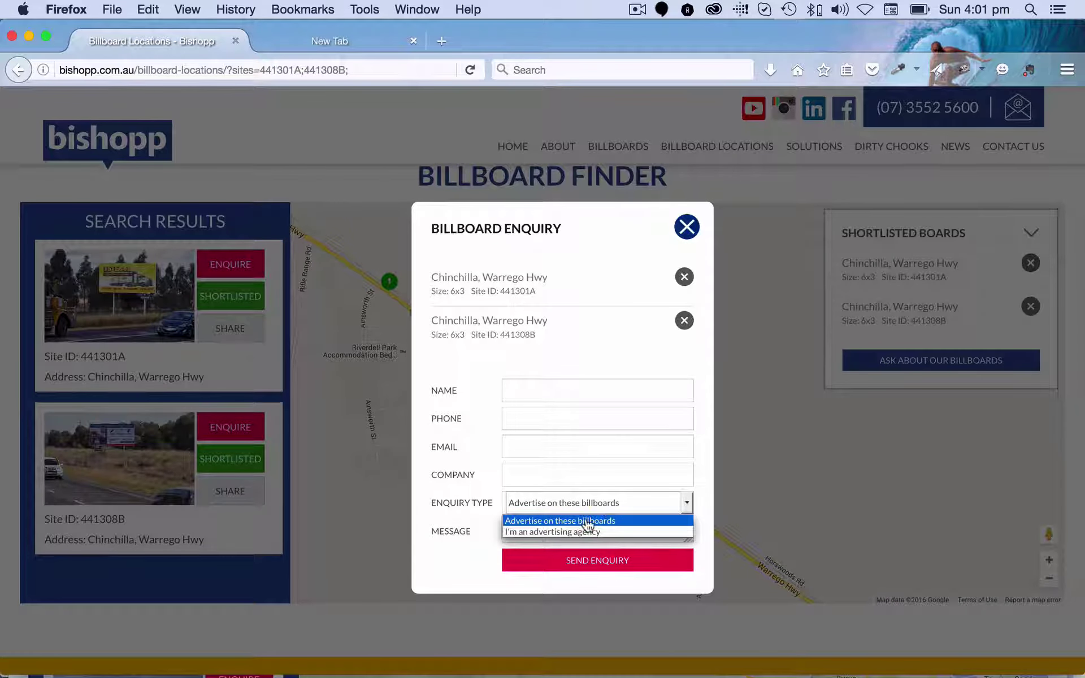
{"action": "left_click", "coordinate": [472, 501]}
{"action": "scroll", "coordinate": [473, 501], "scroll_direction": "down", "scroll_amount": 2}
{"action": "scroll", "coordinate": [472, 501], "scroll_direction": "up", "scroll_amount": 1}
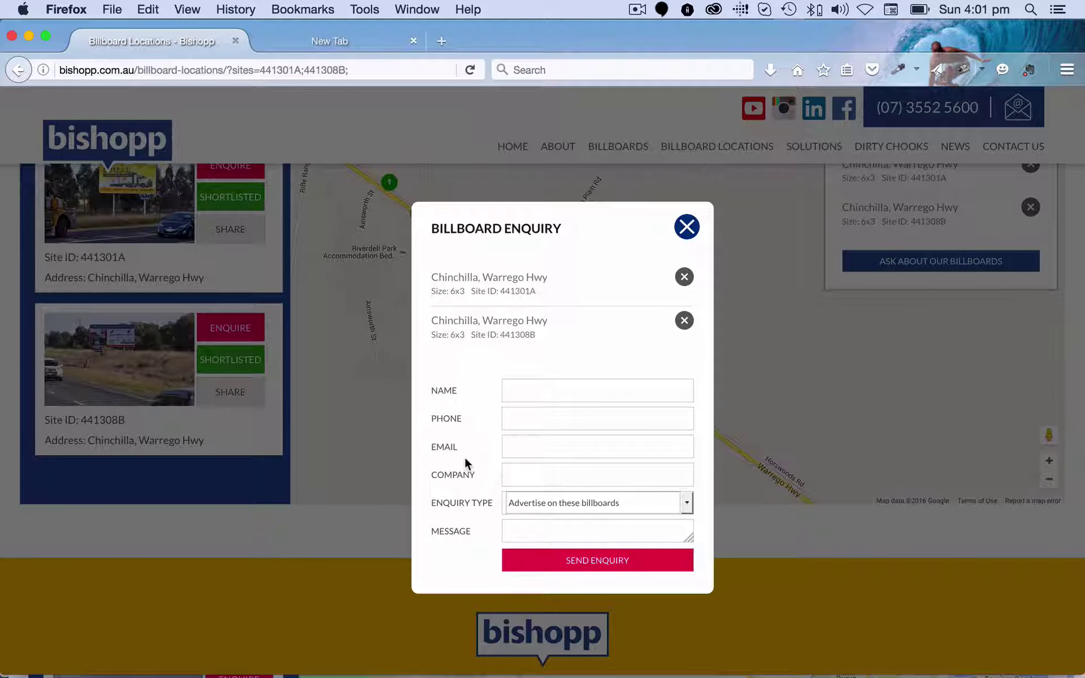
{"action": "left_click", "coordinate": [686, 227]}
{"action": "scroll", "coordinate": [1077, 366], "scroll_direction": "up", "scroll_amount": 5}
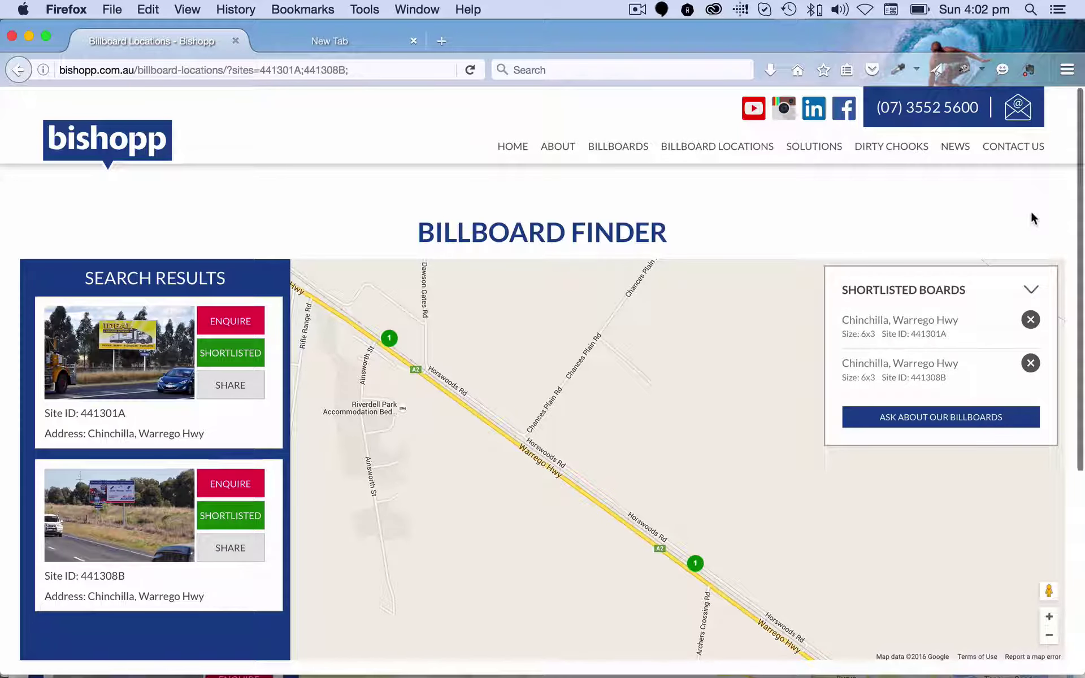
Step: Search the billboard finder for Chinchilla as the location
{"action": "left_click", "coordinate": [721, 150]}
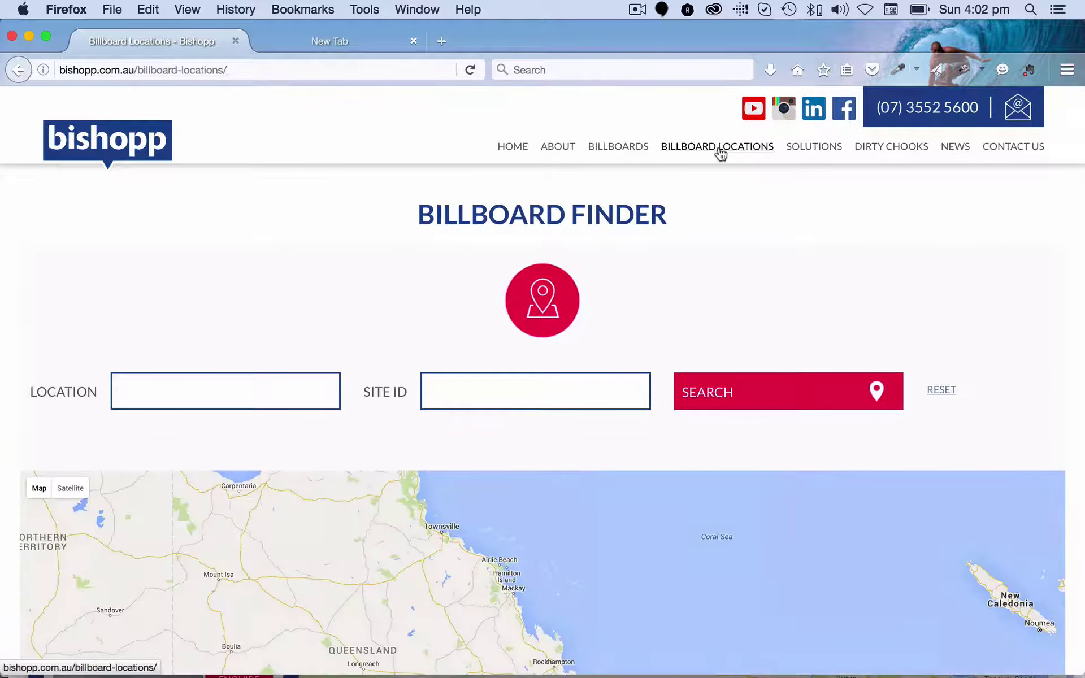
{"action": "left_click", "coordinate": [179, 391]}
{"action": "type", "text": "ch"}
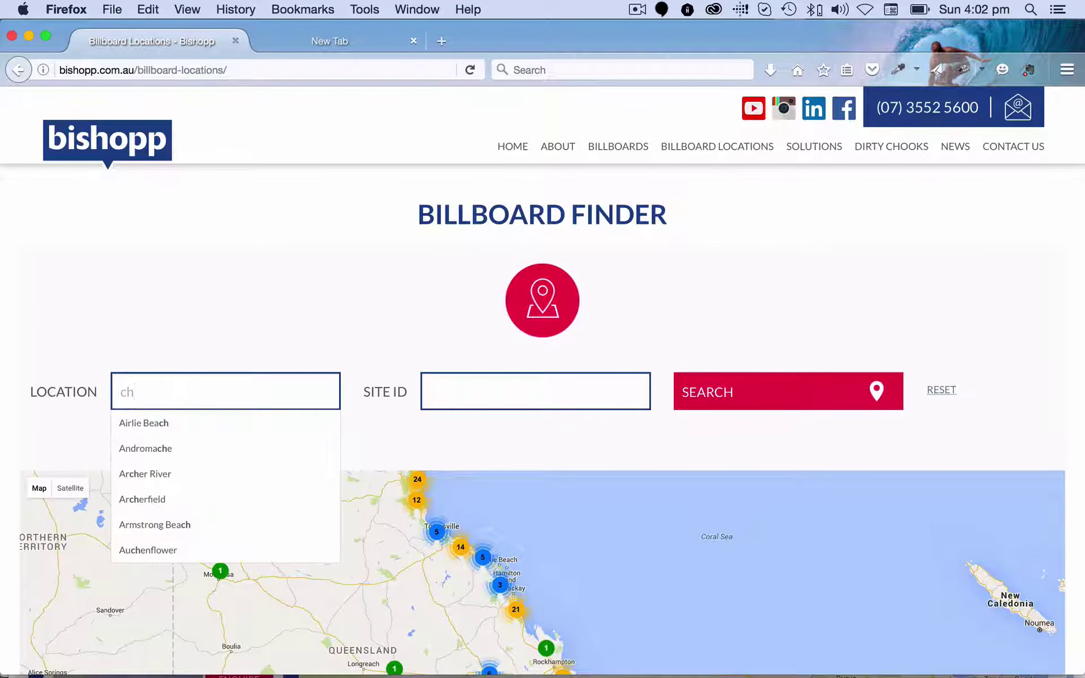
{"action": "type", "text": "in"}
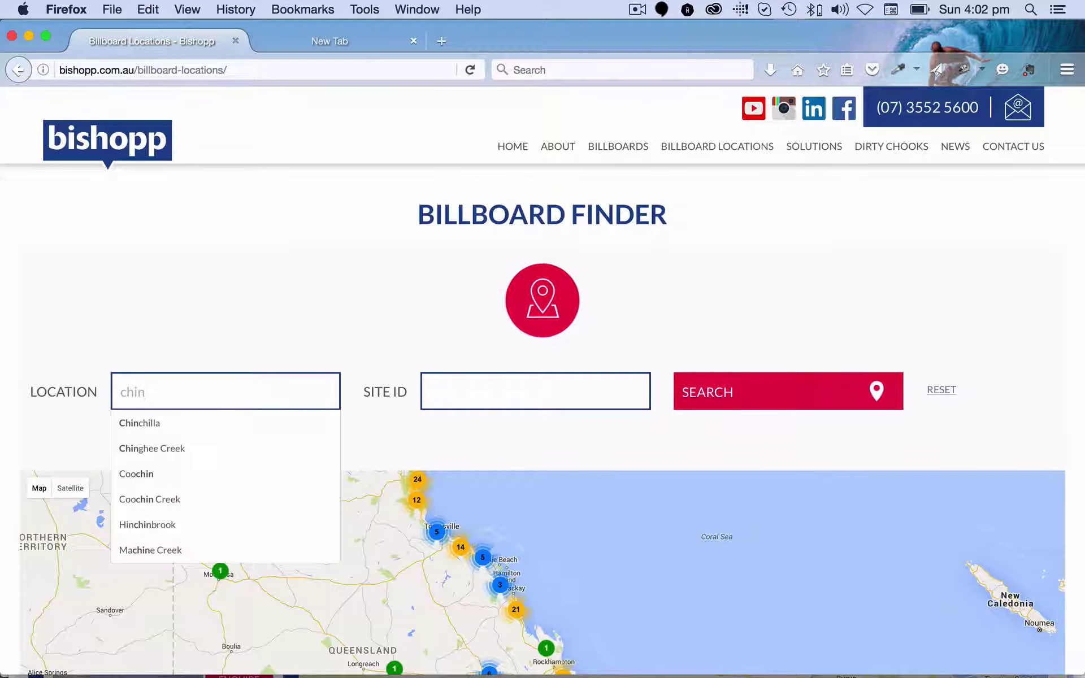
{"action": "left_click", "coordinate": [152, 429]}
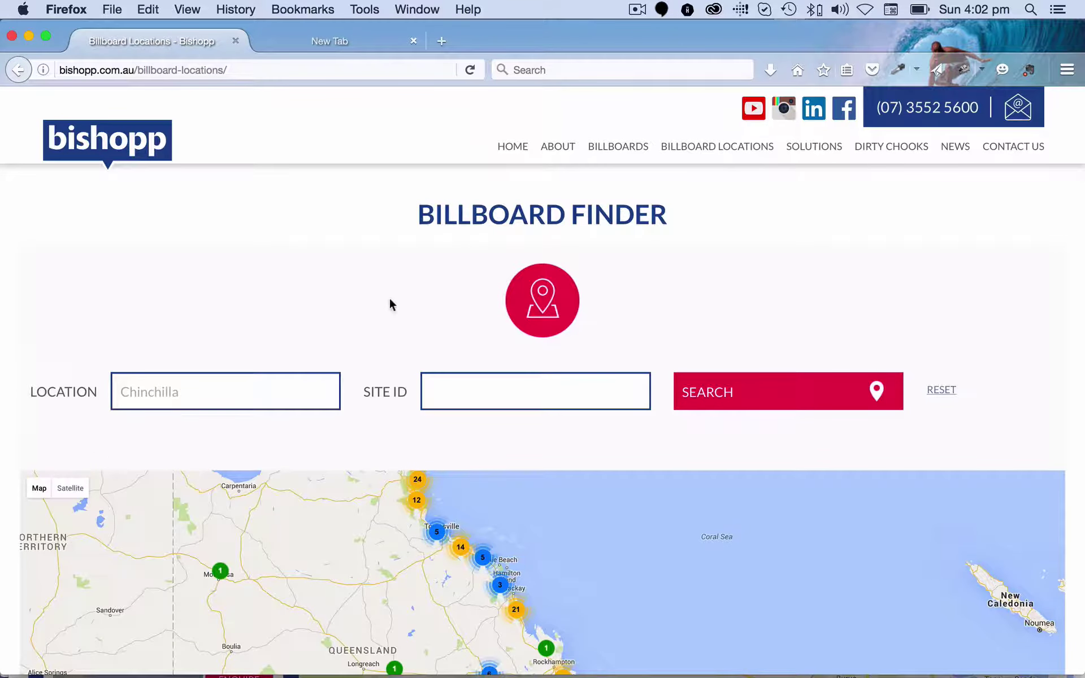
{"action": "left_click", "coordinate": [769, 391]}
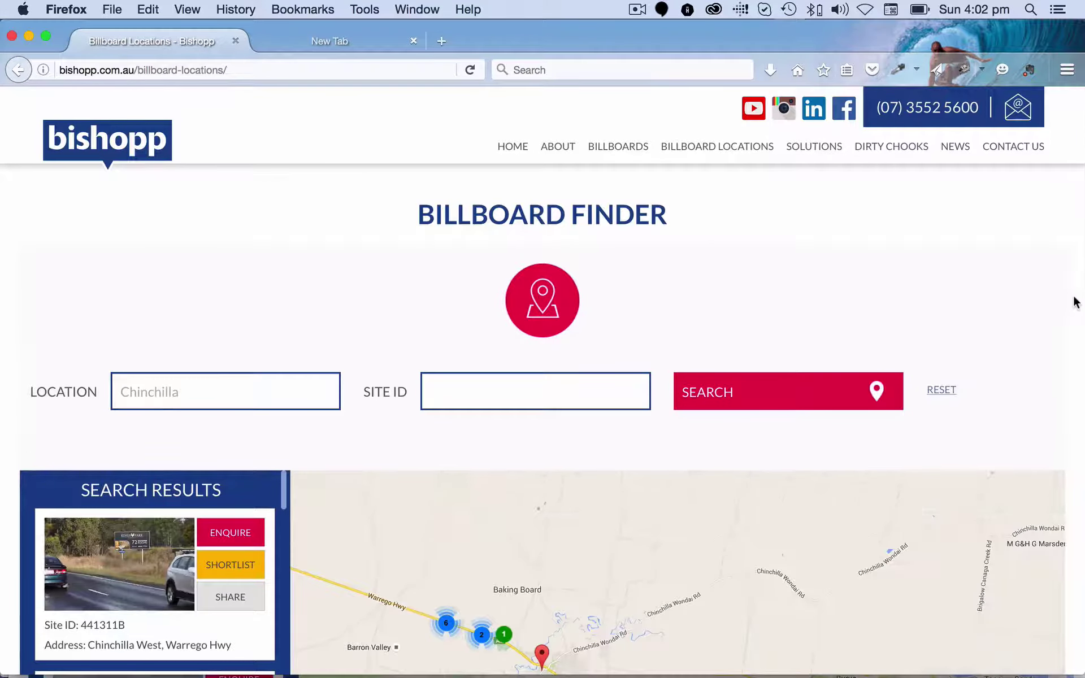
Step: Pan the map to centre Chinchilla's billboard clusters and scroll the results list
{"action": "scroll", "coordinate": [1074, 301], "scroll_direction": "down", "scroll_amount": 5}
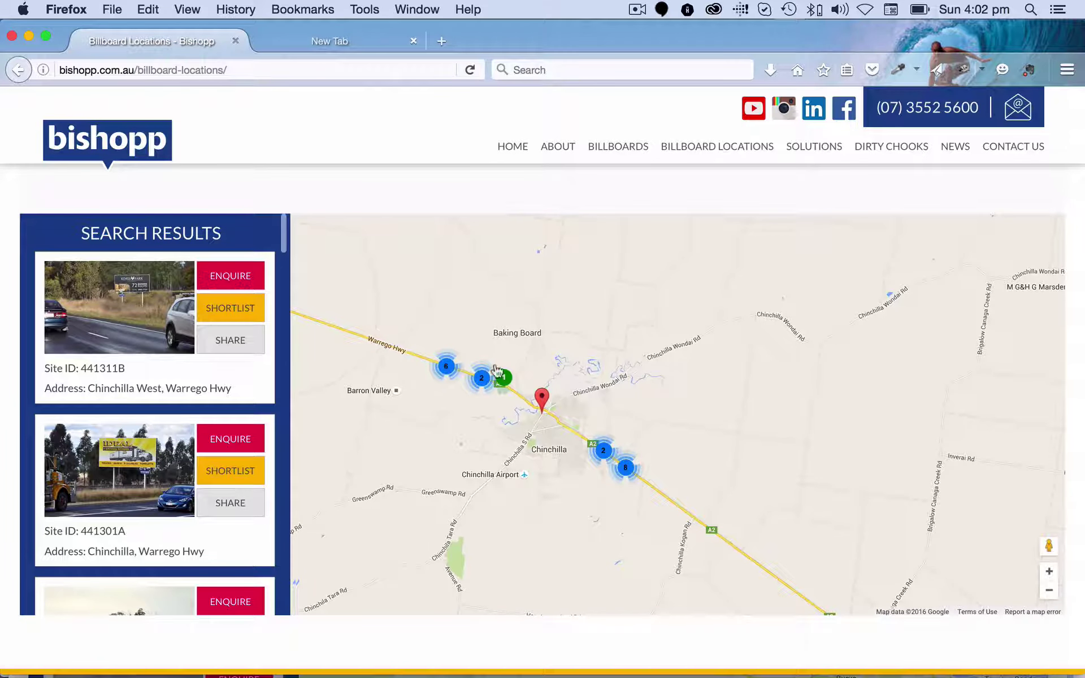
{"action": "left_click_drag", "start_coordinate": [560, 324], "coordinate": [605, 330]}
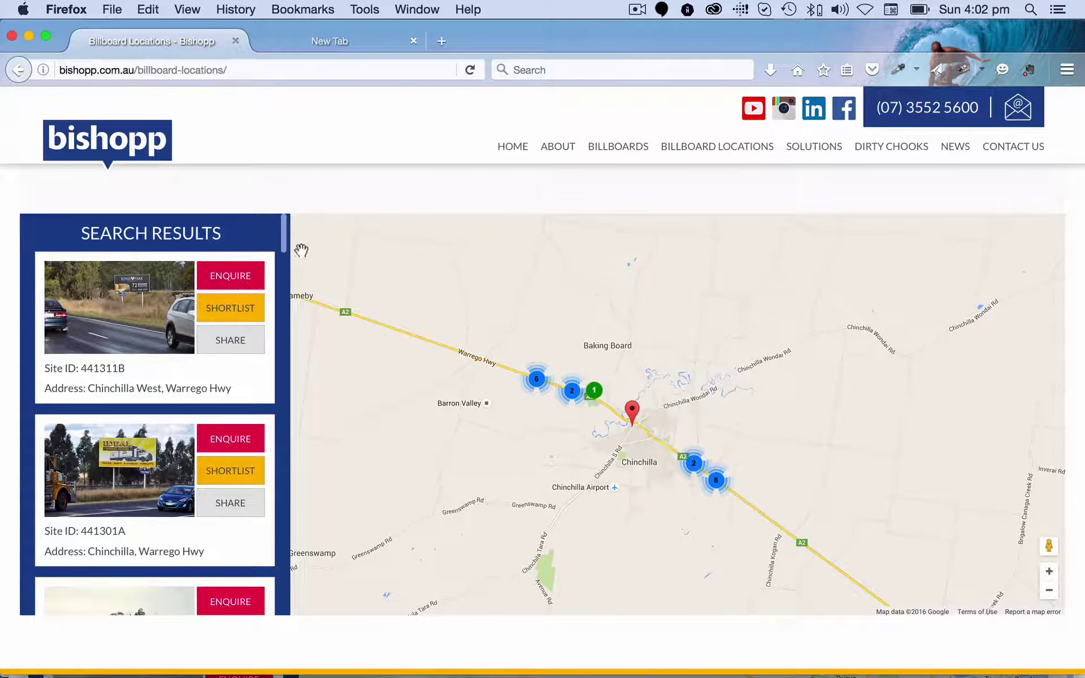
{"action": "scroll", "coordinate": [287, 259], "scroll_direction": "down", "scroll_amount": 2}
{"action": "left_click_drag", "start_coordinate": [287, 259], "coordinate": [283, 235]}
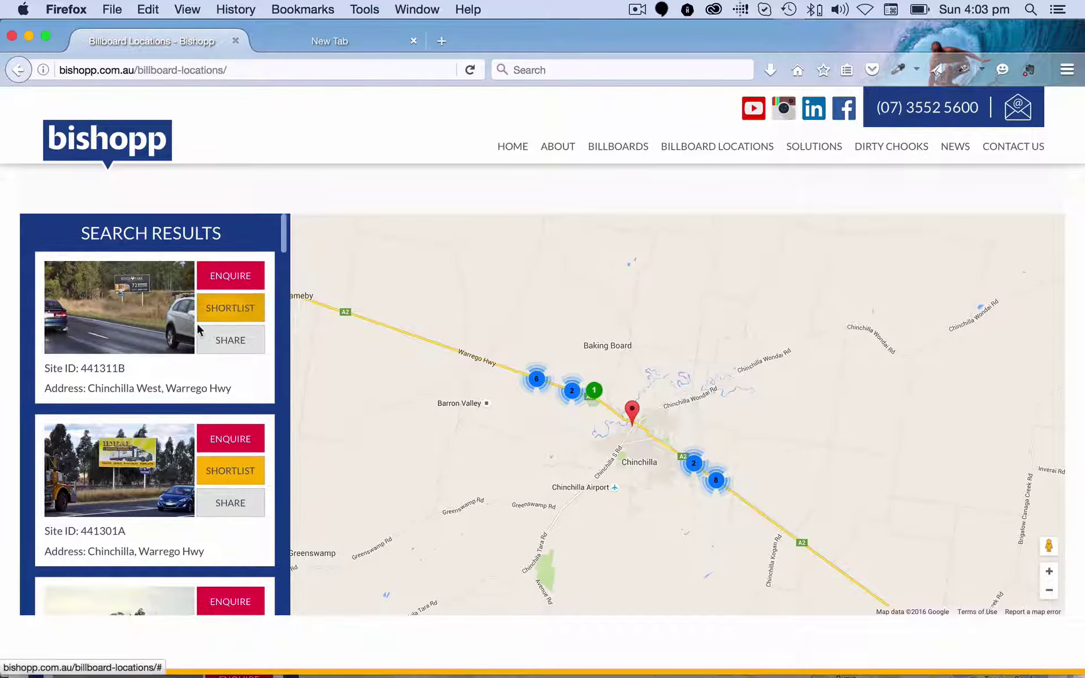
Step: Shortlist boards 441311B, 441301A, 441301B, 441302A, 441309B and 441309A
{"action": "left_click", "coordinate": [223, 319]}
{"action": "scroll", "coordinate": [226, 373], "scroll_direction": "down", "scroll_amount": 3}
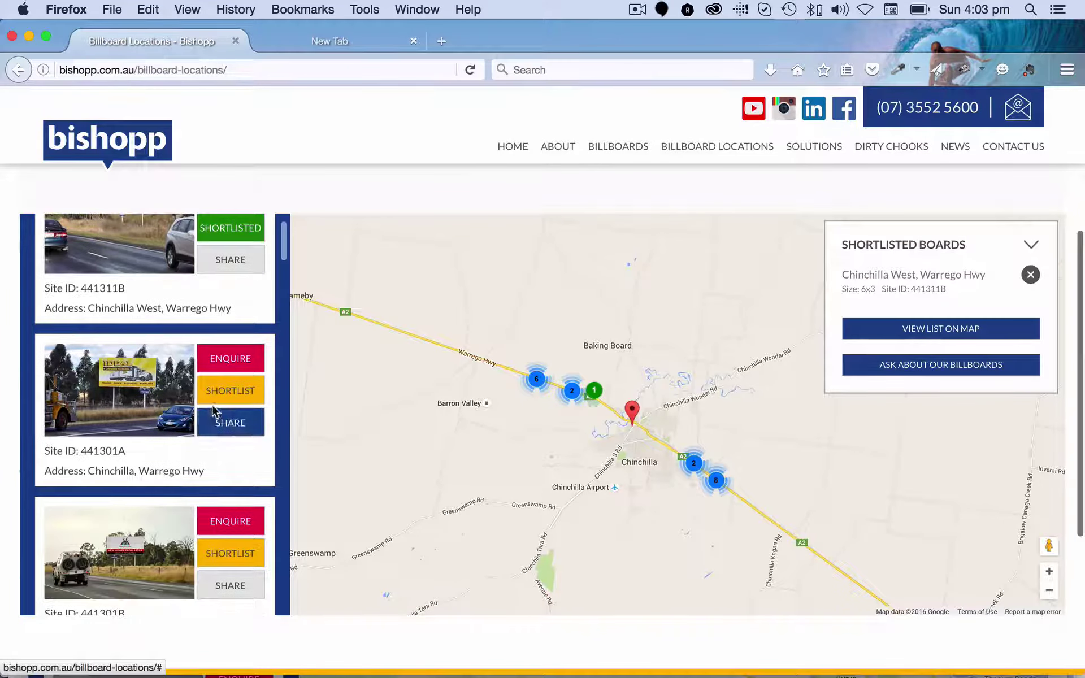
{"action": "left_click", "coordinate": [216, 390]}
{"action": "scroll", "coordinate": [214, 402], "scroll_direction": "down", "scroll_amount": 5}
{"action": "left_click", "coordinate": [227, 361]}
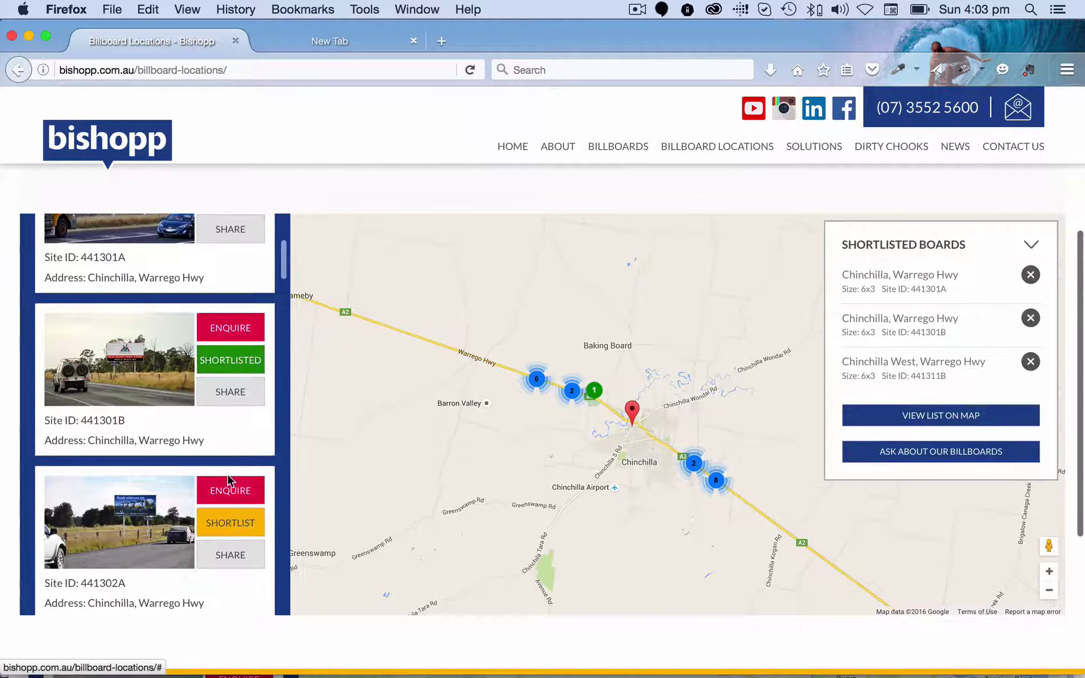
{"action": "left_click", "coordinate": [229, 523]}
{"action": "scroll", "coordinate": [213, 486], "scroll_direction": "down", "scroll_amount": 8}
{"action": "left_click", "coordinate": [230, 379]}
{"action": "left_click", "coordinate": [236, 542]}
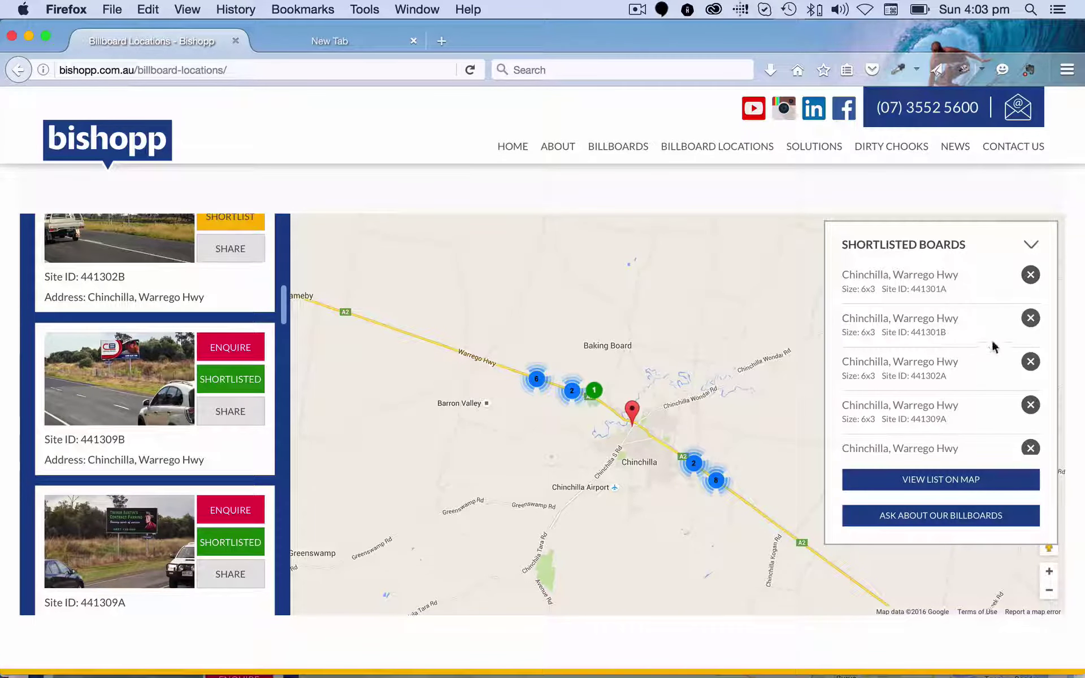
{"action": "scroll", "coordinate": [993, 347], "scroll_direction": "down", "scroll_amount": 2}
{"action": "scroll", "coordinate": [994, 347], "scroll_direction": "up", "scroll_amount": 2}
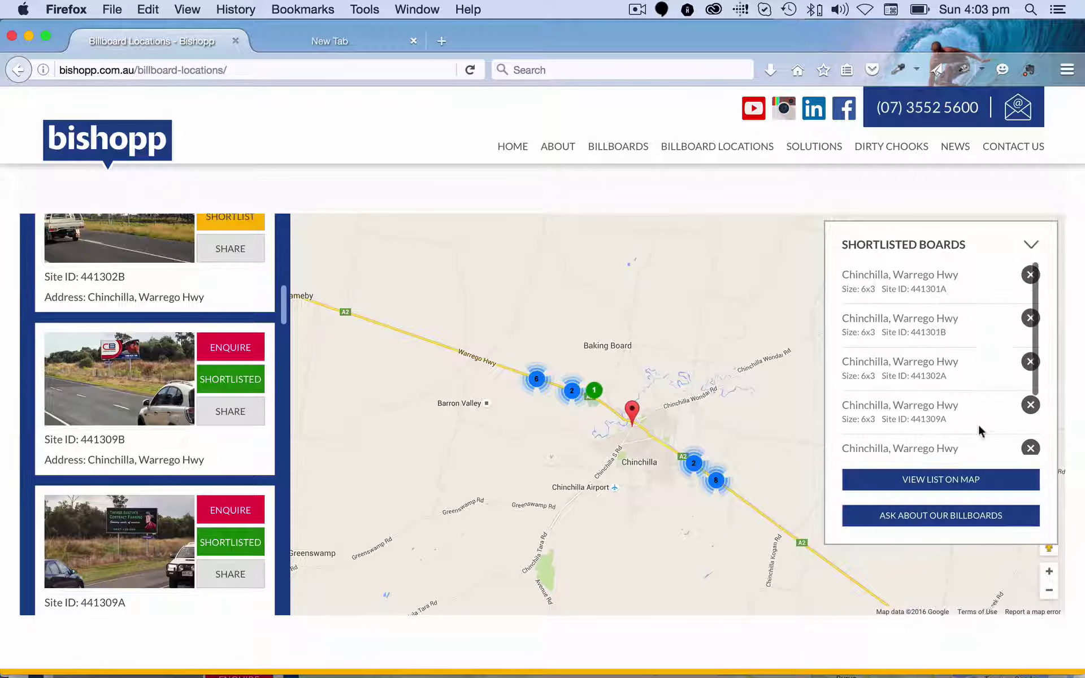
{"action": "left_click", "coordinate": [970, 523]}
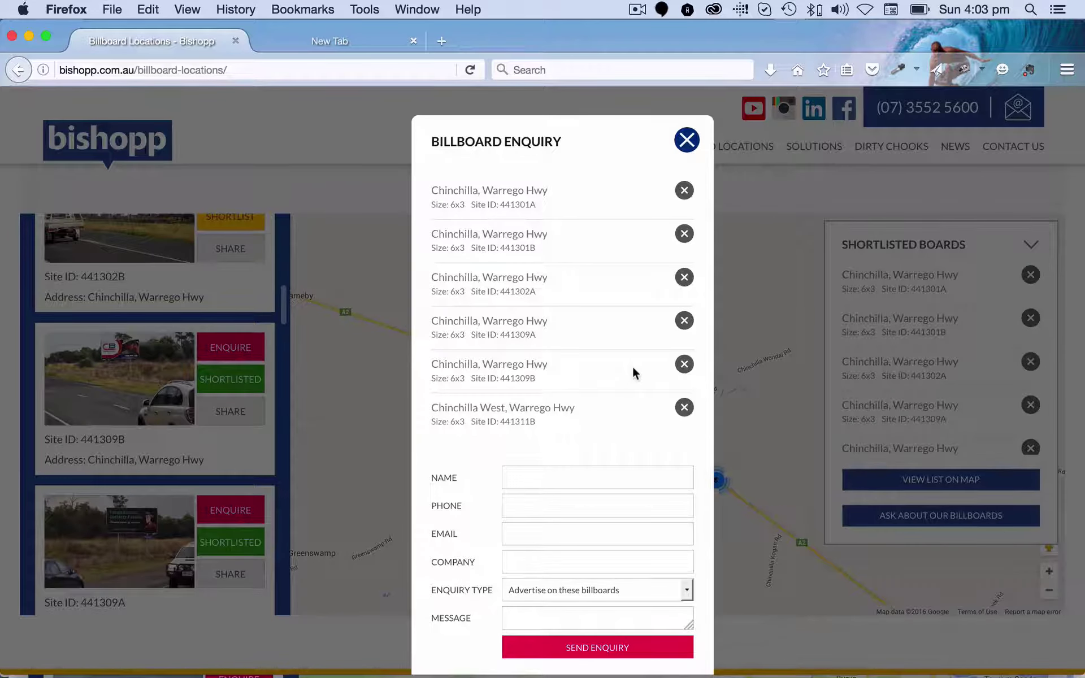
{"action": "left_click", "coordinate": [687, 141]}
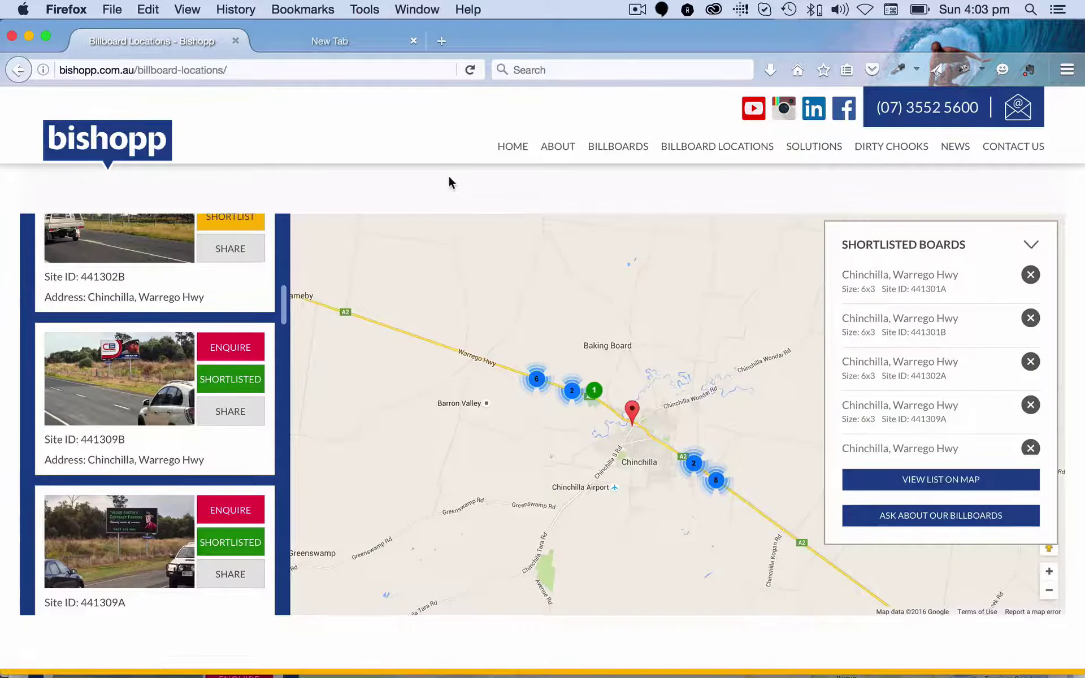
{"action": "scroll", "coordinate": [449, 178], "scroll_direction": "up", "scroll_amount": 5}
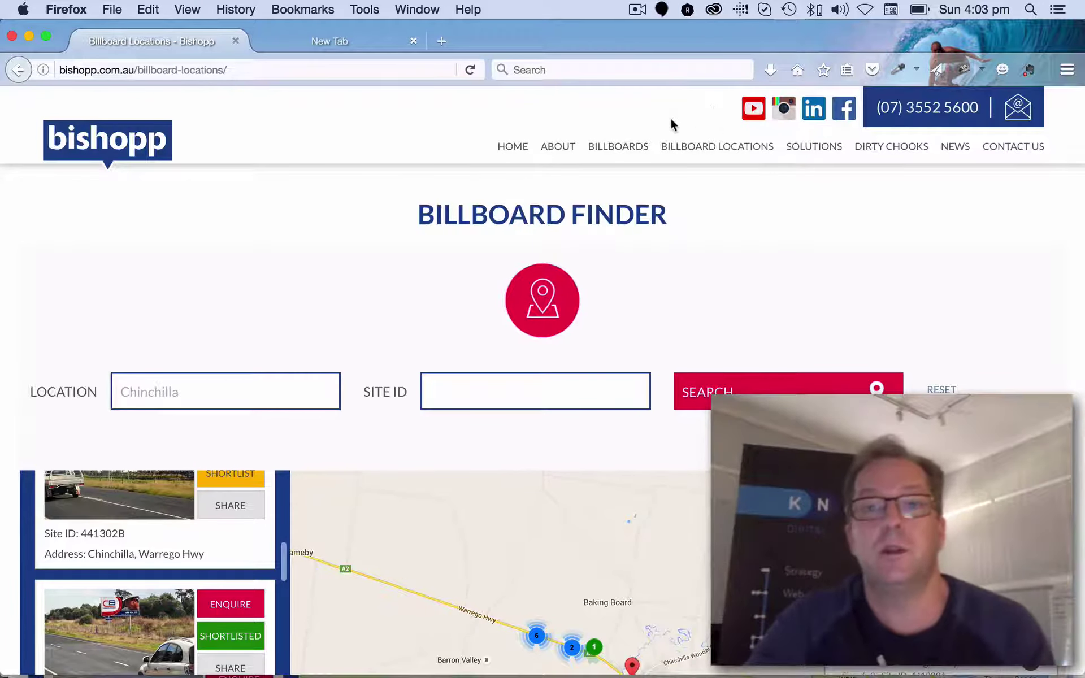
Step: Go to the Bishopp home page and scroll down to its Popular Regional Areas list
{"action": "left_click", "coordinate": [140, 66]}
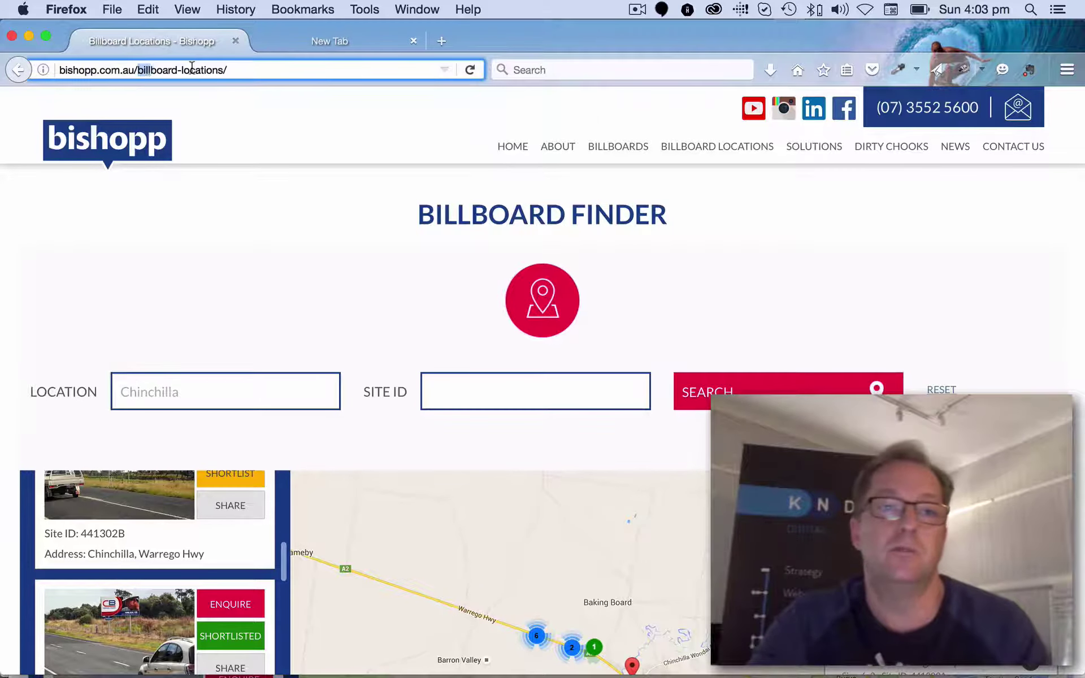
{"action": "left_click", "coordinate": [271, 67]}
{"action": "left_click_drag", "start_coordinate": [90, 69], "coordinate": [266, 68]}
{"action": "left_click", "coordinate": [267, 67]}
{"action": "left_click", "coordinate": [516, 146]}
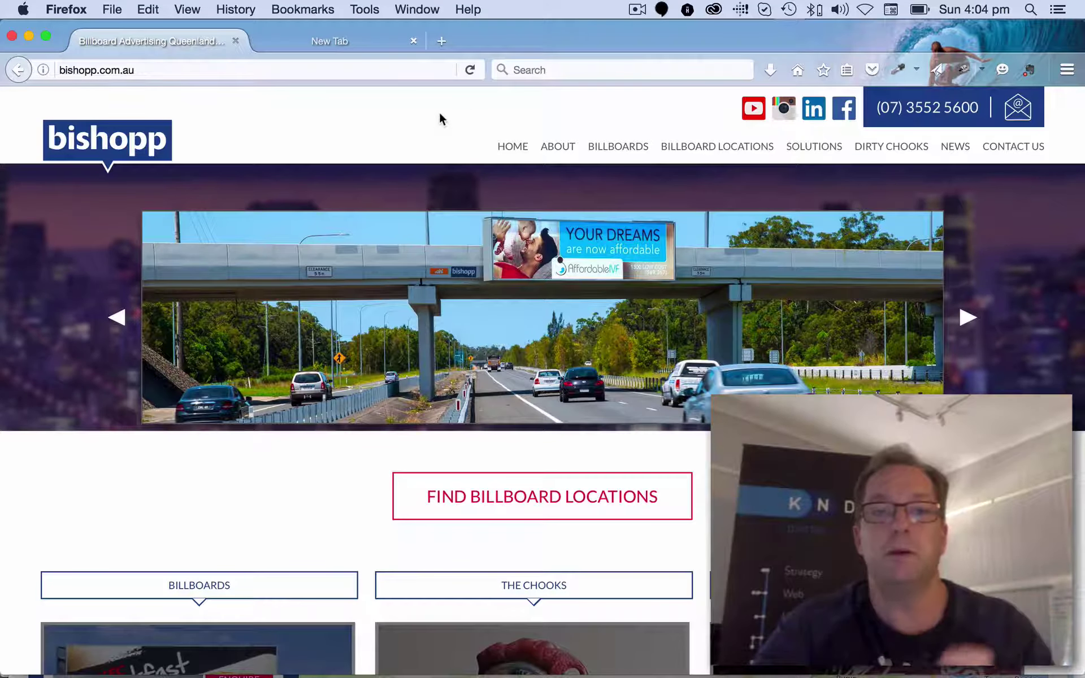
{"action": "scroll", "coordinate": [20, 495], "scroll_direction": "down", "scroll_amount": 15}
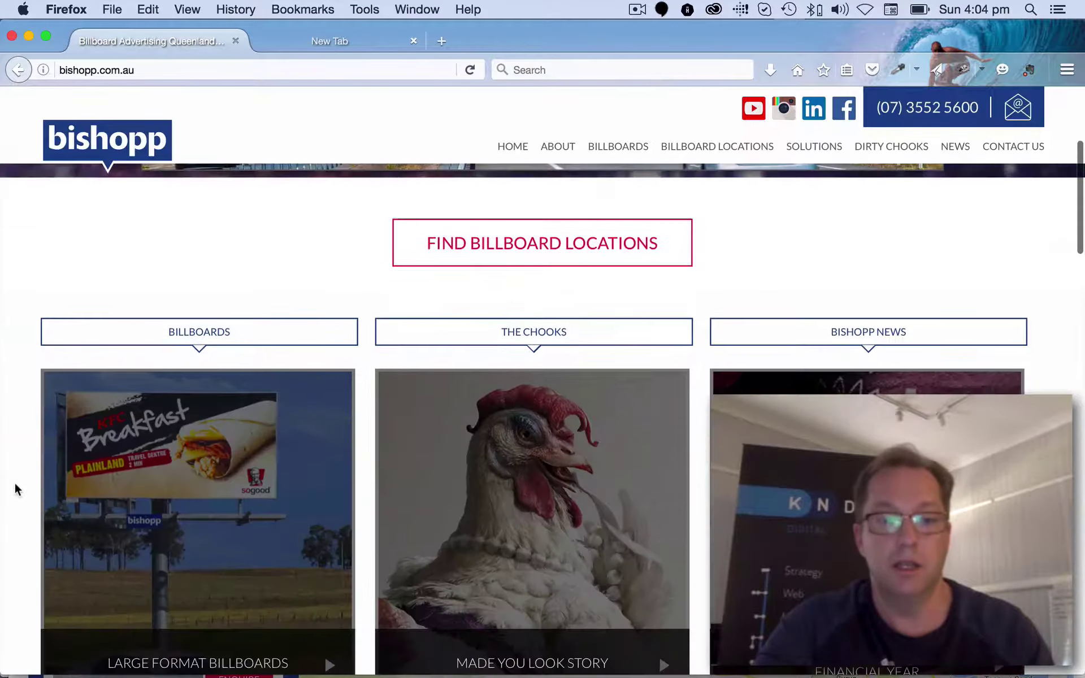
{"action": "scroll", "coordinate": [17, 489], "scroll_direction": "down", "scroll_amount": 5}
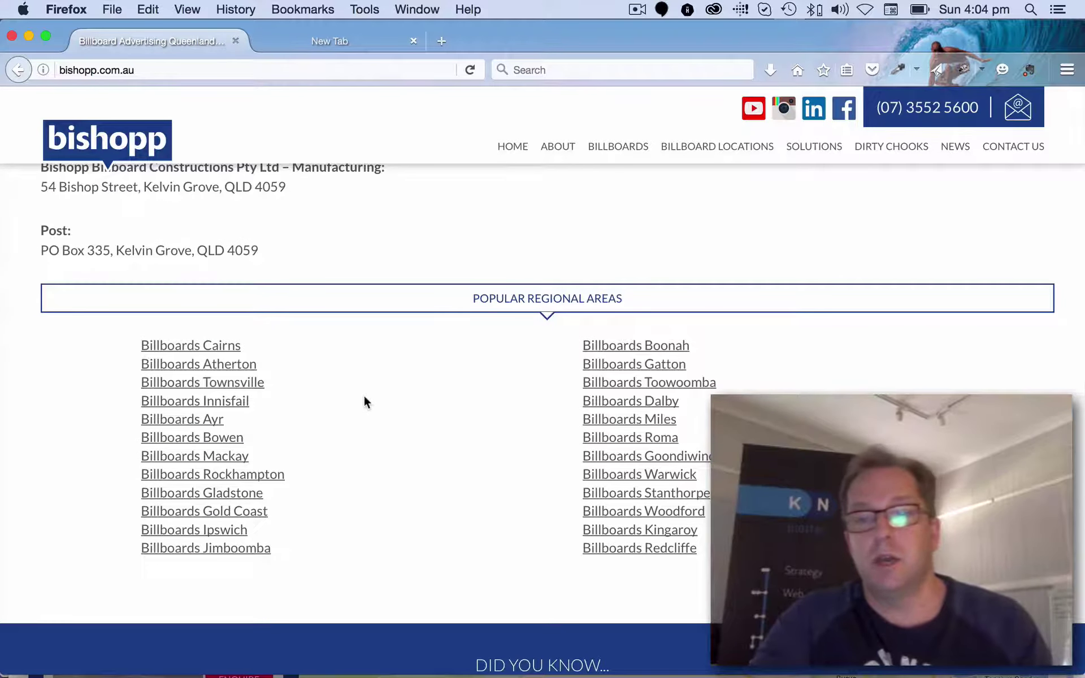
Step: Go to the Billboards Toowoomba page and check its page address
{"action": "left_click", "coordinate": [600, 383]}
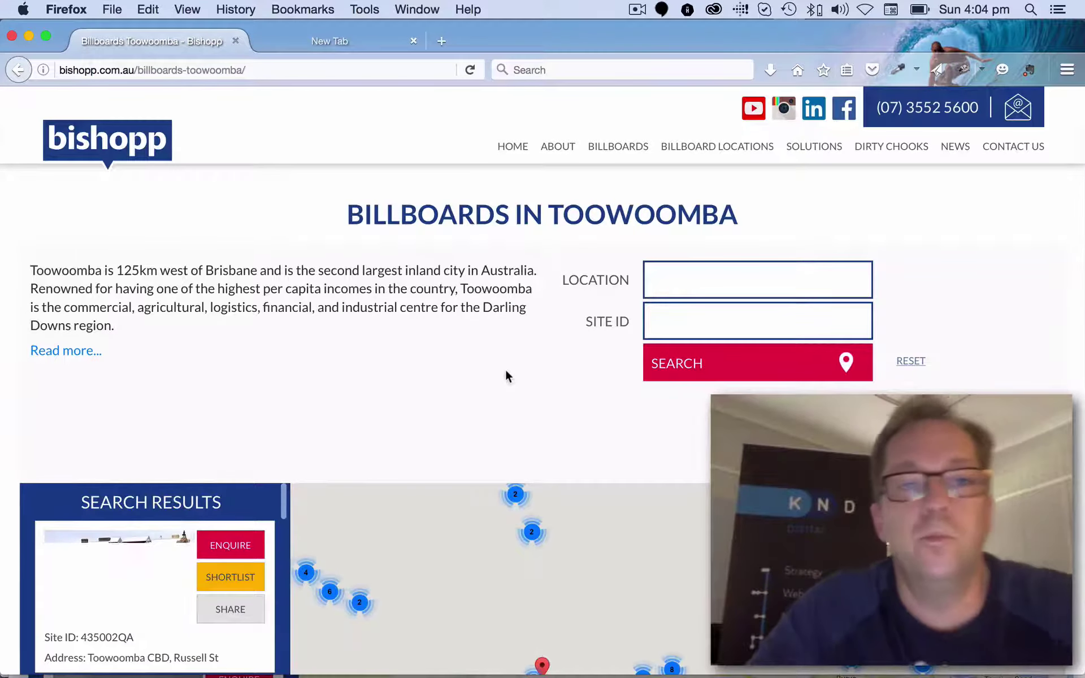
{"action": "left_click", "coordinate": [260, 69]}
{"action": "left_click", "coordinate": [261, 69]}
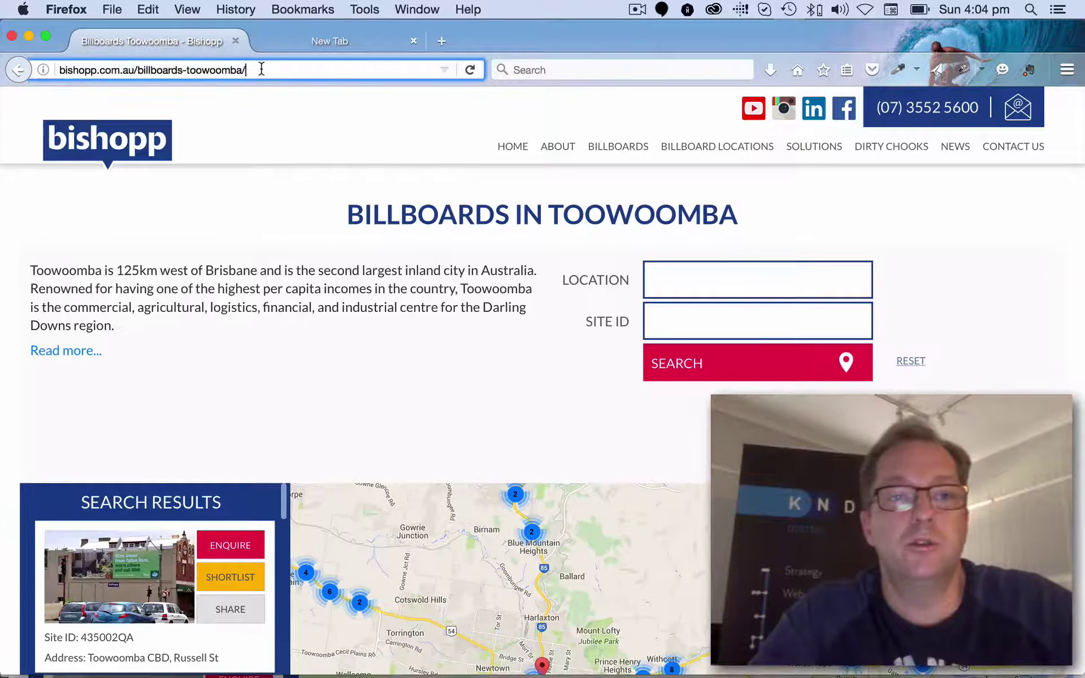
Step: Highlight the BILLBOARDS IN TOOWOOMBA heading and intro paragraph, then view the results and map
{"action": "left_click_drag", "start_coordinate": [349, 213], "coordinate": [719, 214]}
{"action": "left_click", "coordinate": [168, 270]}
{"action": "left_click_drag", "start_coordinate": [32, 273], "coordinate": [170, 328]}
{"action": "left_click", "coordinate": [171, 328]}
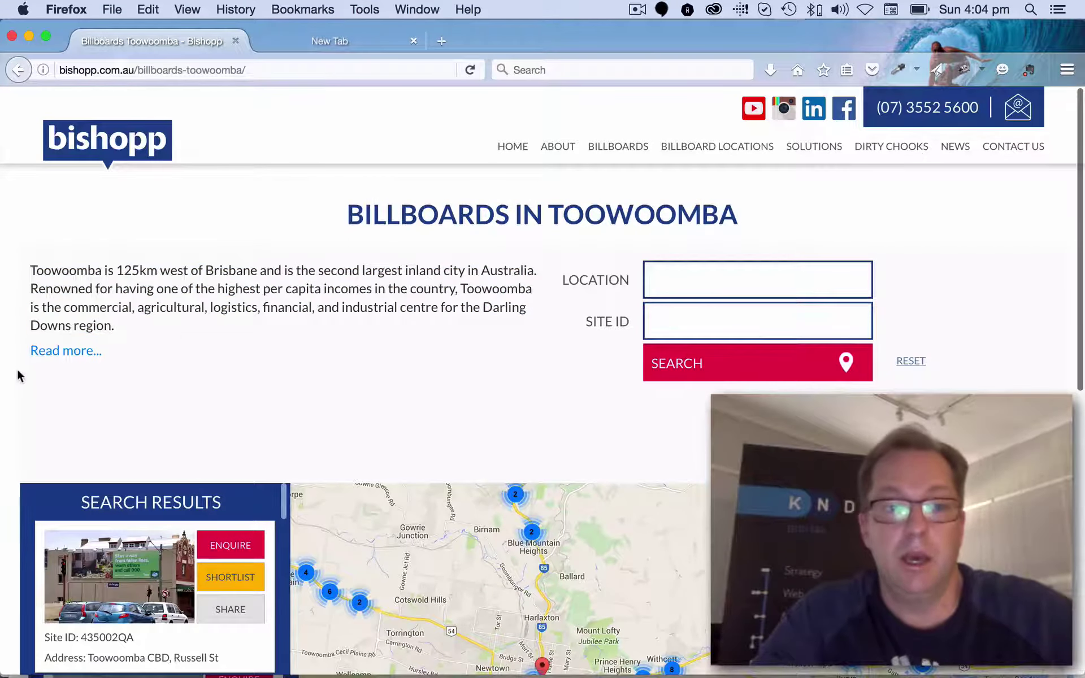
{"action": "scroll", "coordinate": [17, 369], "scroll_direction": "down", "scroll_amount": 5}
{"action": "scroll", "coordinate": [17, 368], "scroll_direction": "up", "scroll_amount": 1}
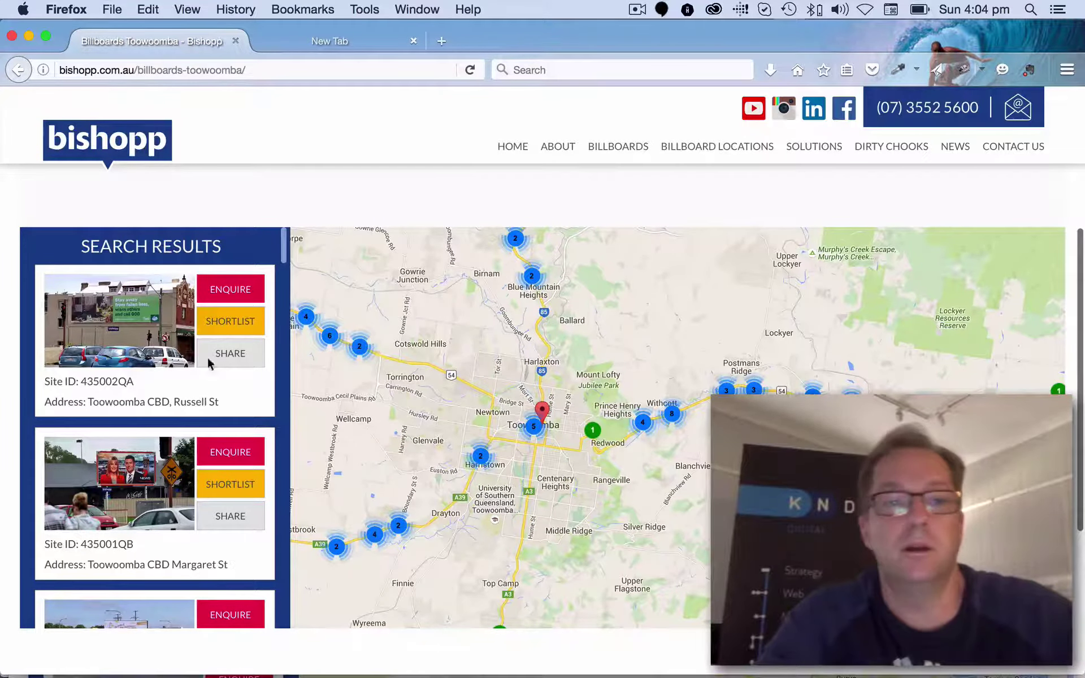
{"action": "mouse_move", "coordinate": [284, 246]}
{"action": "left_mouse_down"}
{"action": "mouse_move", "coordinate": [258, 486]}
{"action": "mouse_move", "coordinate": [274, 410]}
{"action": "mouse_move", "coordinate": [279, 240]}
{"action": "left_mouse_up"}
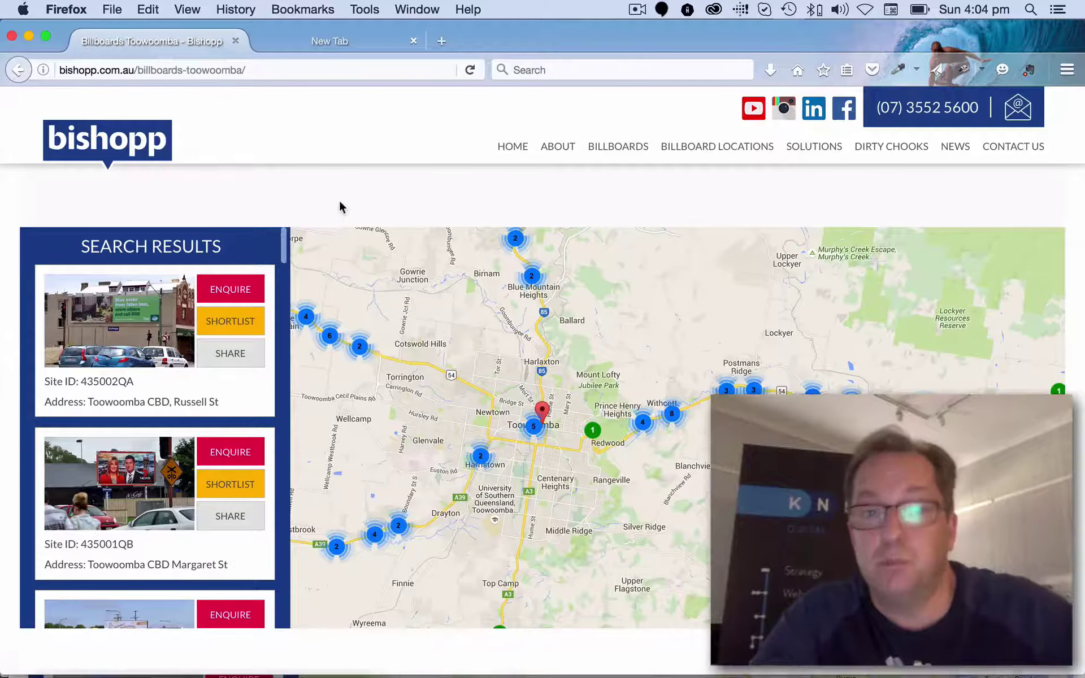
Step: Search Google for 'billboards toowoomba' using the suggestion after typing 'billboards too'
{"action": "left_click", "coordinate": [632, 70]}
{"action": "type", "text": "billboards"}
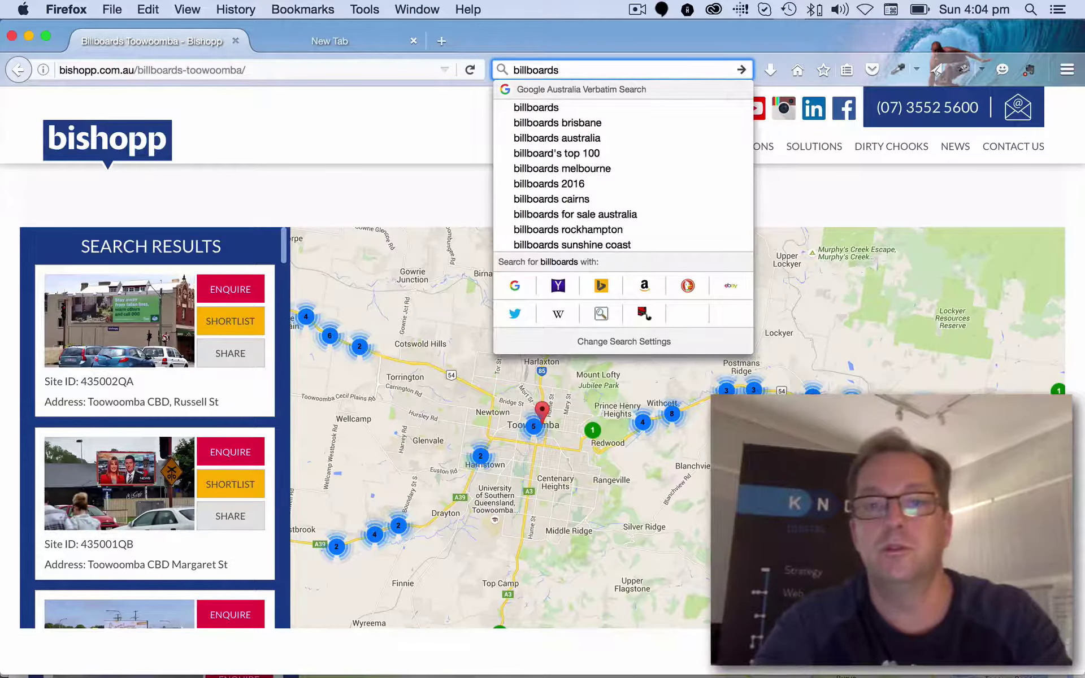
{"action": "type", "text": " too"}
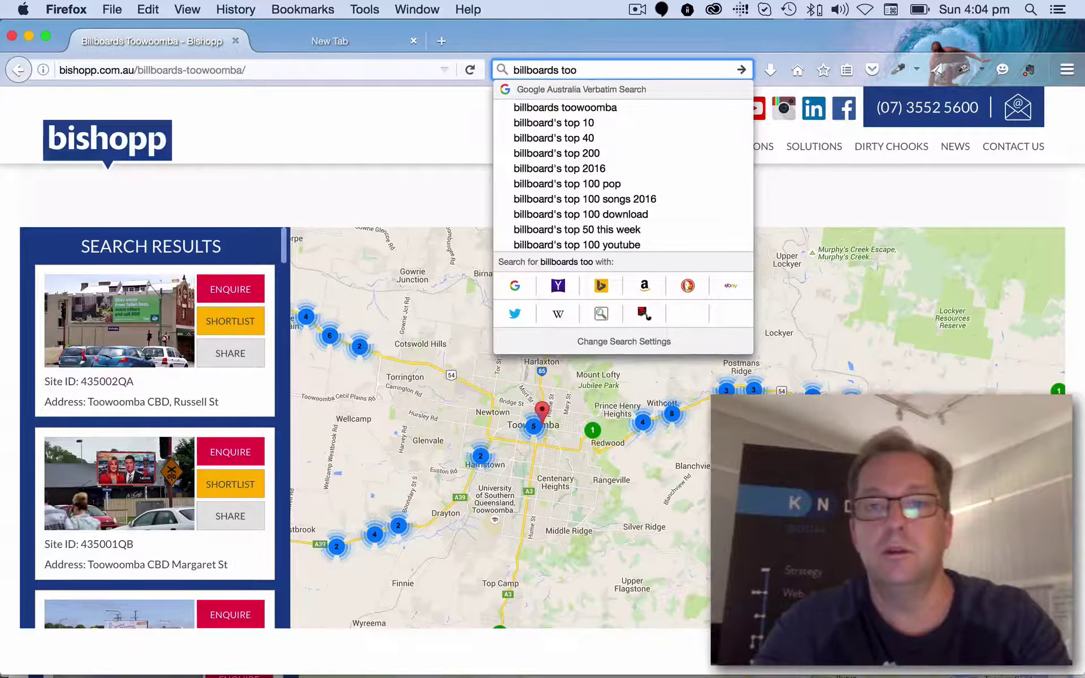
{"action": "left_click", "coordinate": [629, 104]}
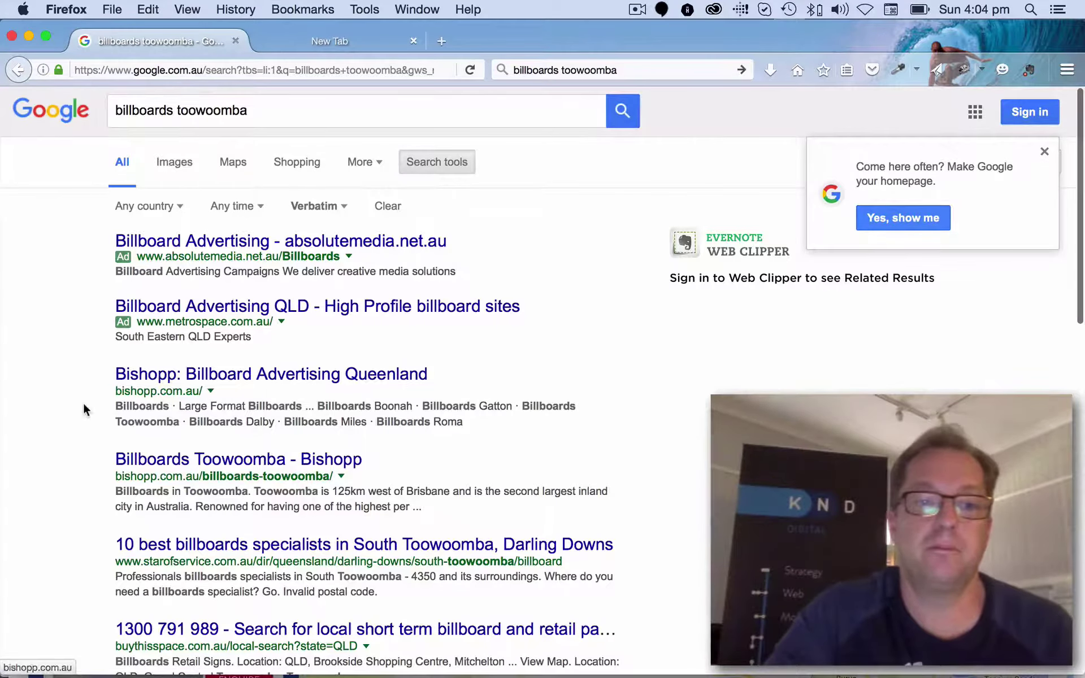
Step: Find the Bishopp Billboards Toowoomba result and highlight its web address
{"action": "scroll", "coordinate": [84, 408], "scroll_direction": "down", "scroll_amount": 2}
{"action": "scroll", "coordinate": [84, 408], "scroll_direction": "down", "scroll_amount": 1}
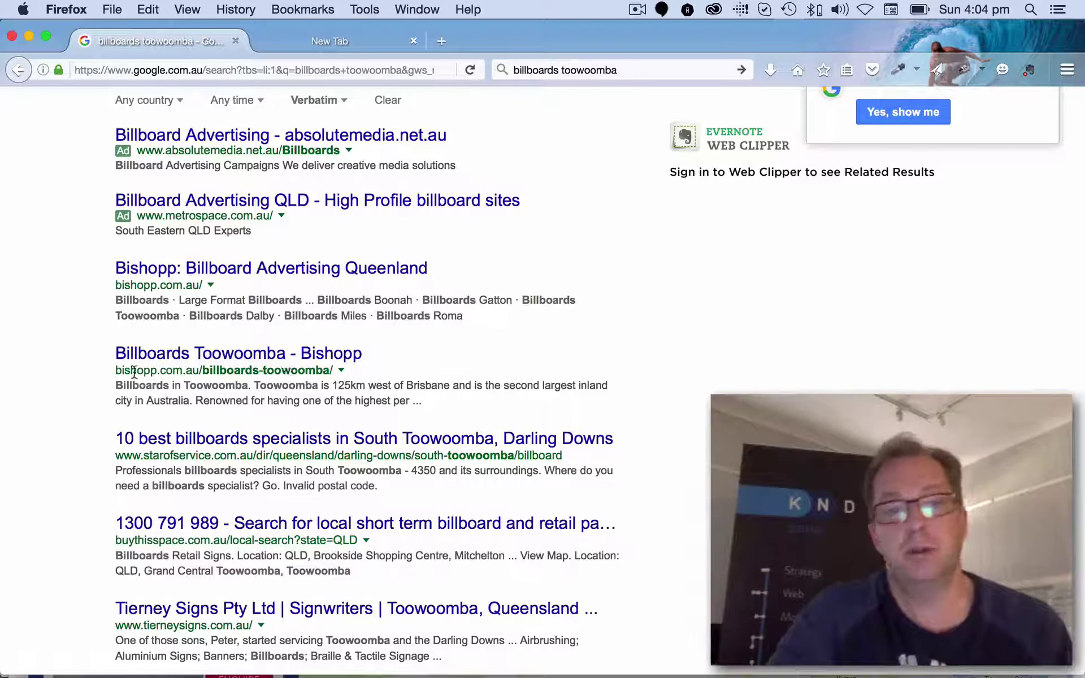
{"action": "left_click_drag", "start_coordinate": [116, 371], "coordinate": [384, 377]}
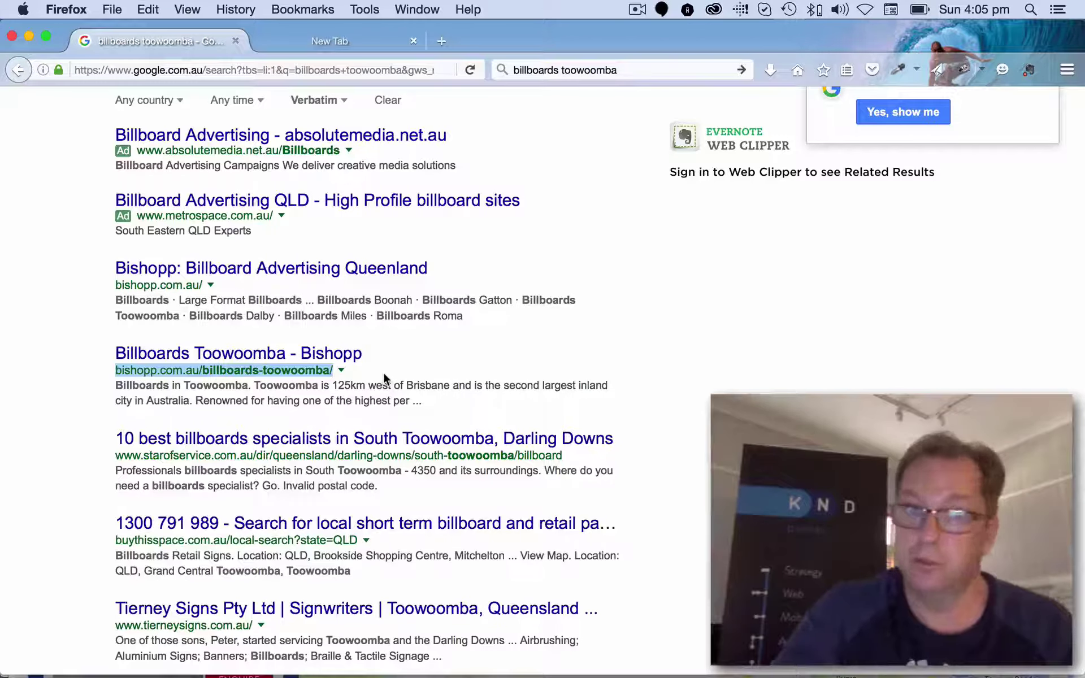
Step: Open the 'Billboards Toowoomba - Bishopp' result and view listings like 435002QA beside the map
{"action": "left_click", "coordinate": [136, 354]}
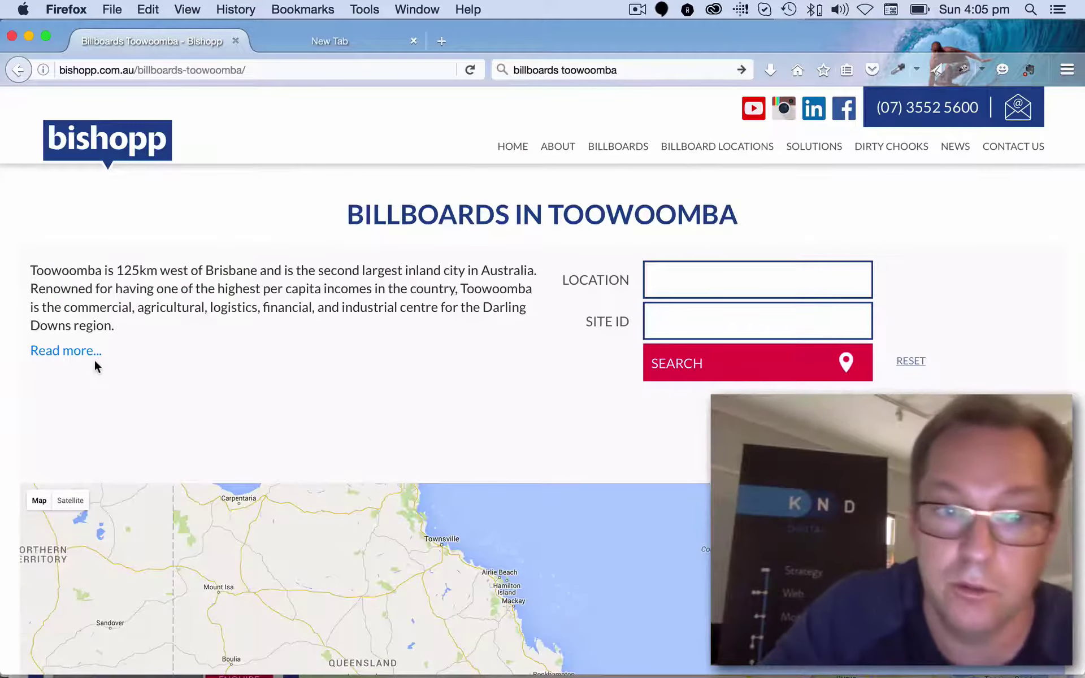
{"action": "scroll", "coordinate": [12, 397], "scroll_direction": "down", "scroll_amount": 4}
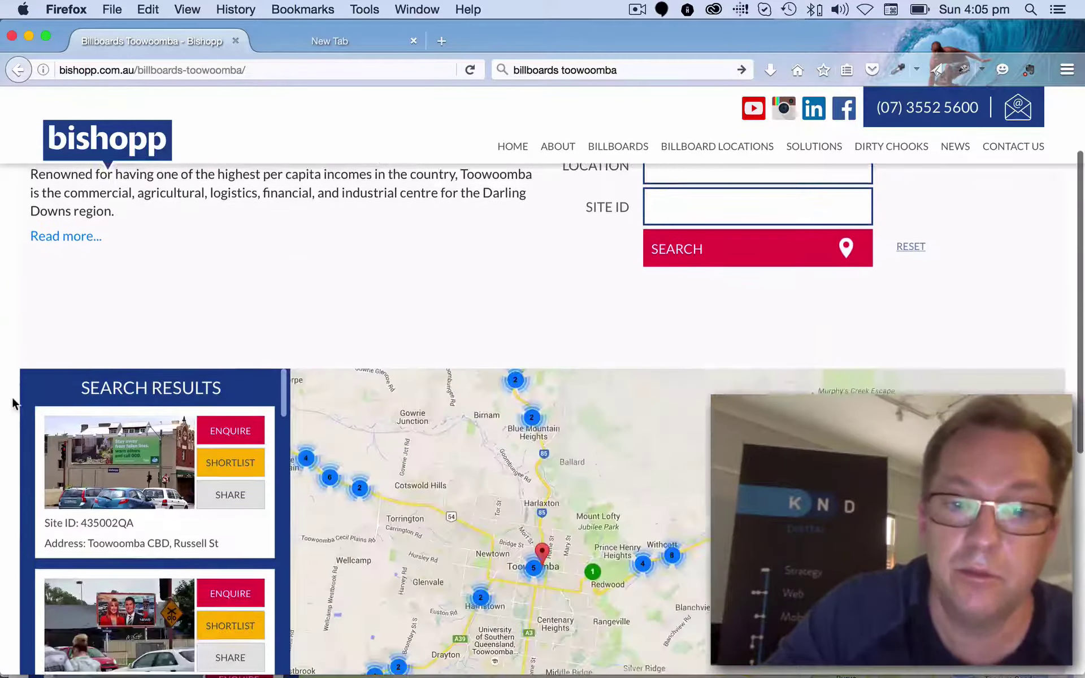
{"action": "scroll", "coordinate": [12, 397], "scroll_direction": "down", "scroll_amount": 3}
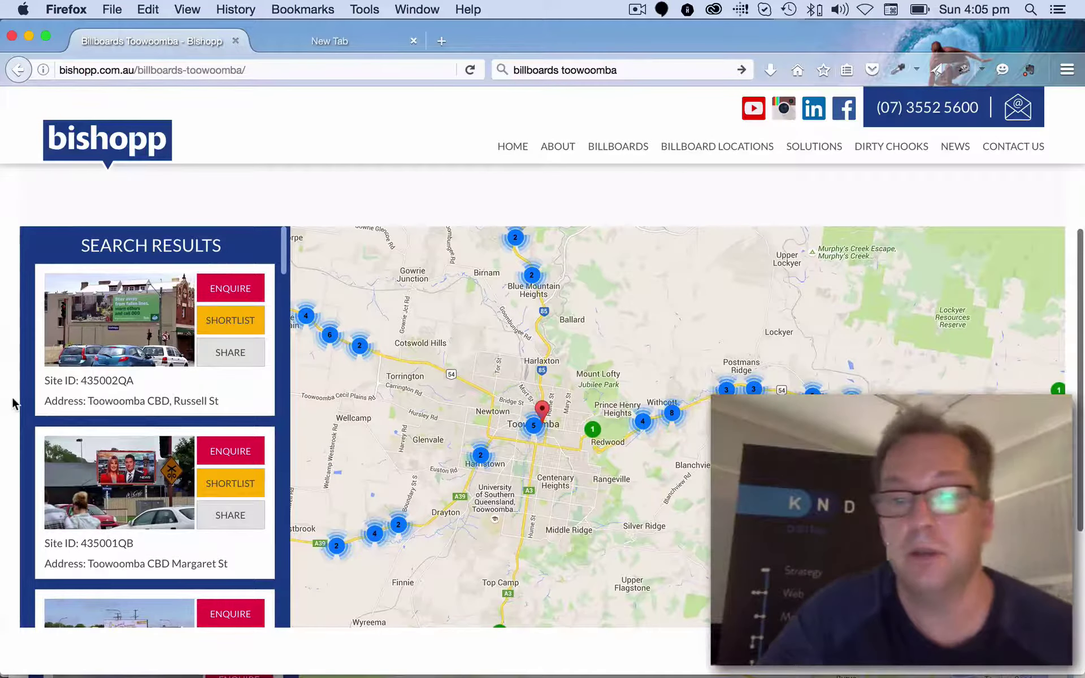